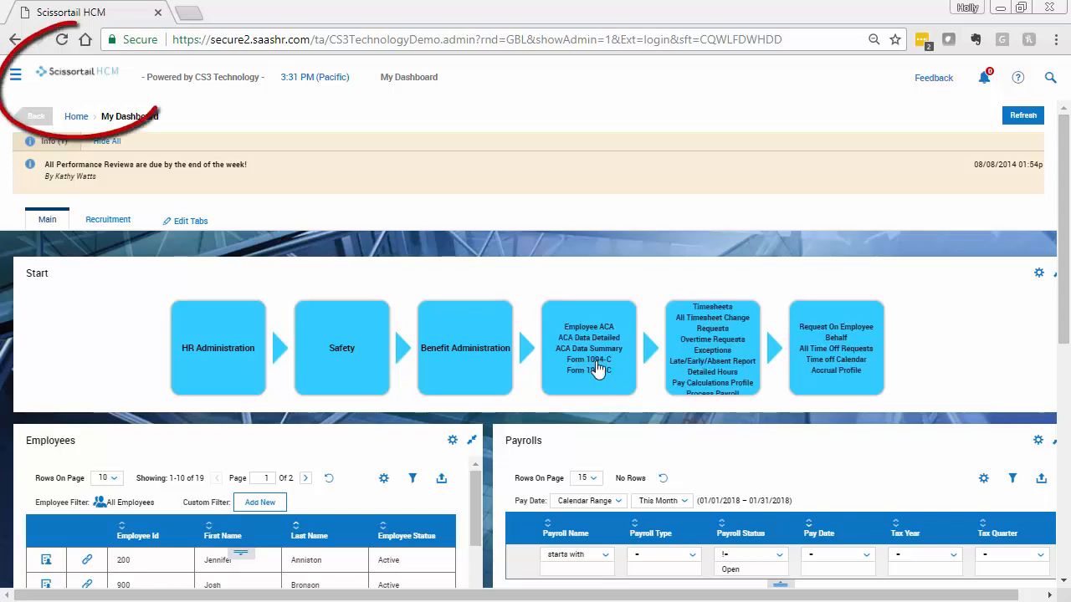
Open the Competencies list in the company's HR setup for performance reviews
left_click(15, 82)
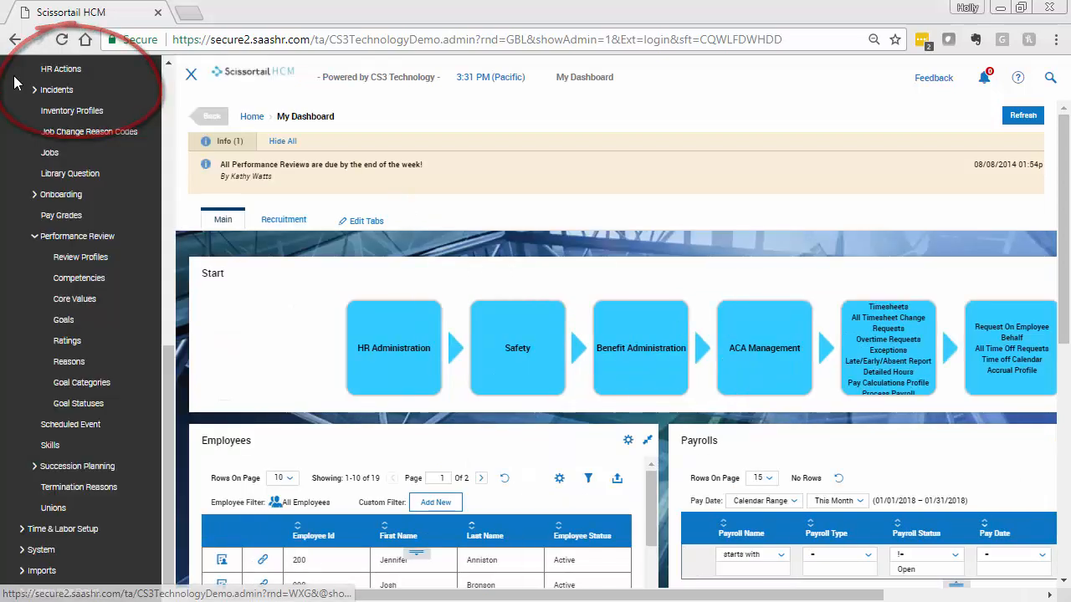
left_click_drag(163, 377, 154, 97)
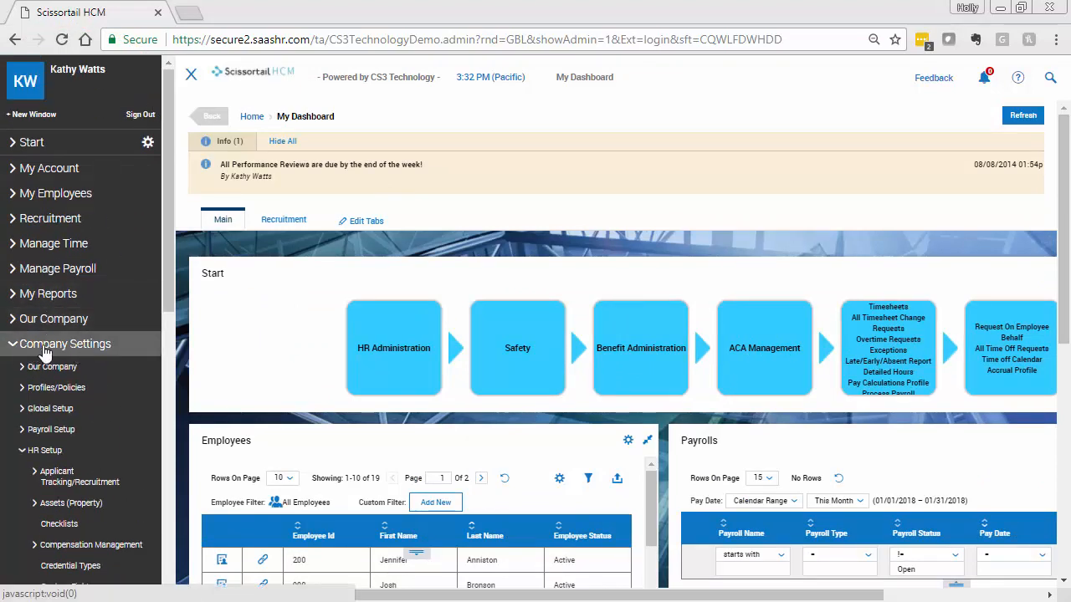
left_click(43, 347)
left_click(44, 347)
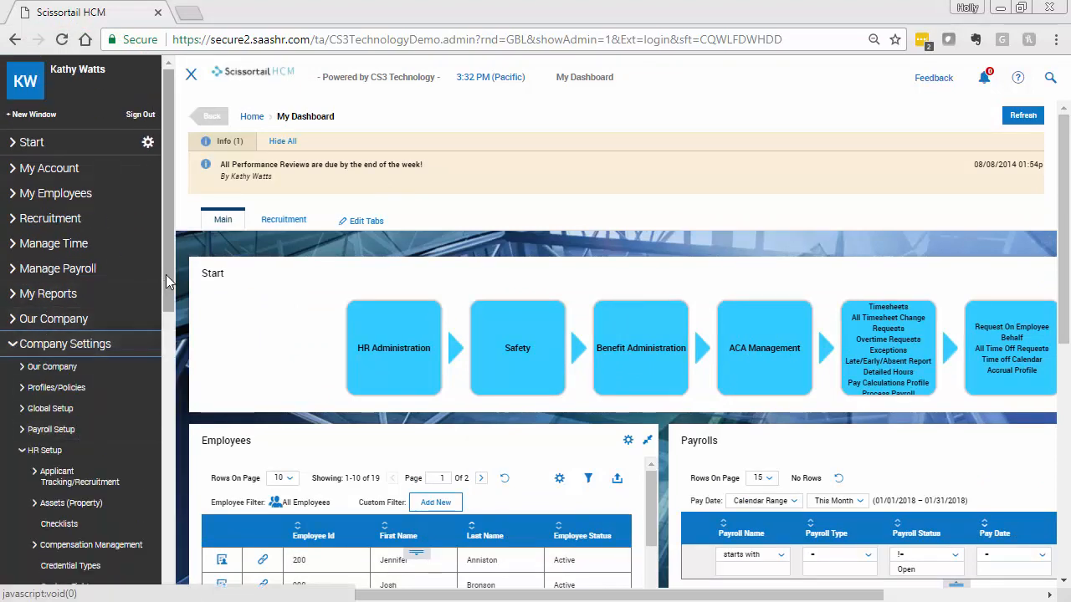
left_click_drag(167, 286, 155, 495)
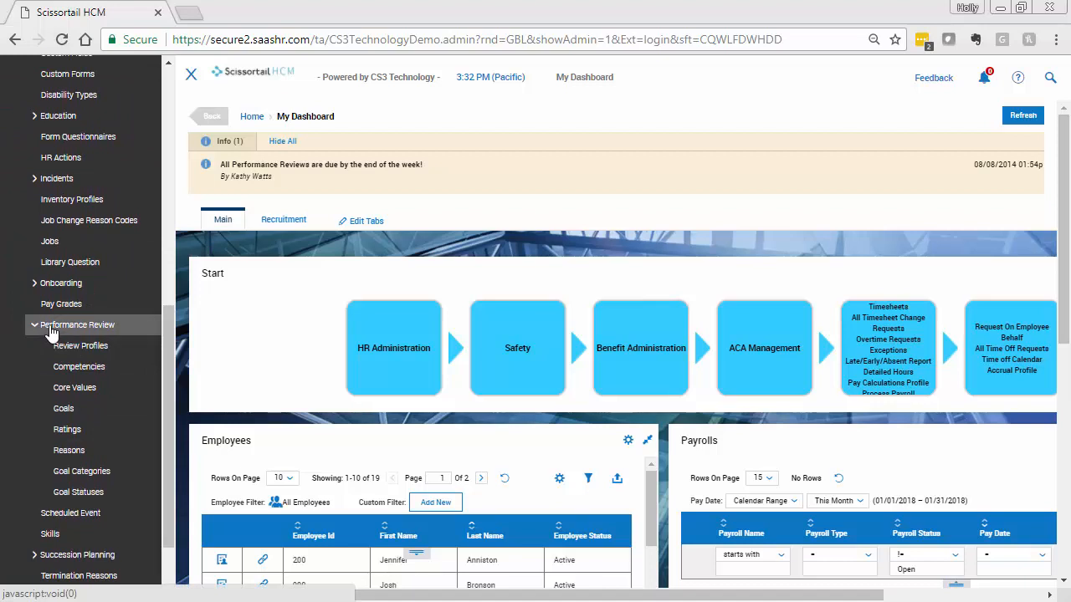
left_click_drag(172, 319, 167, 373)
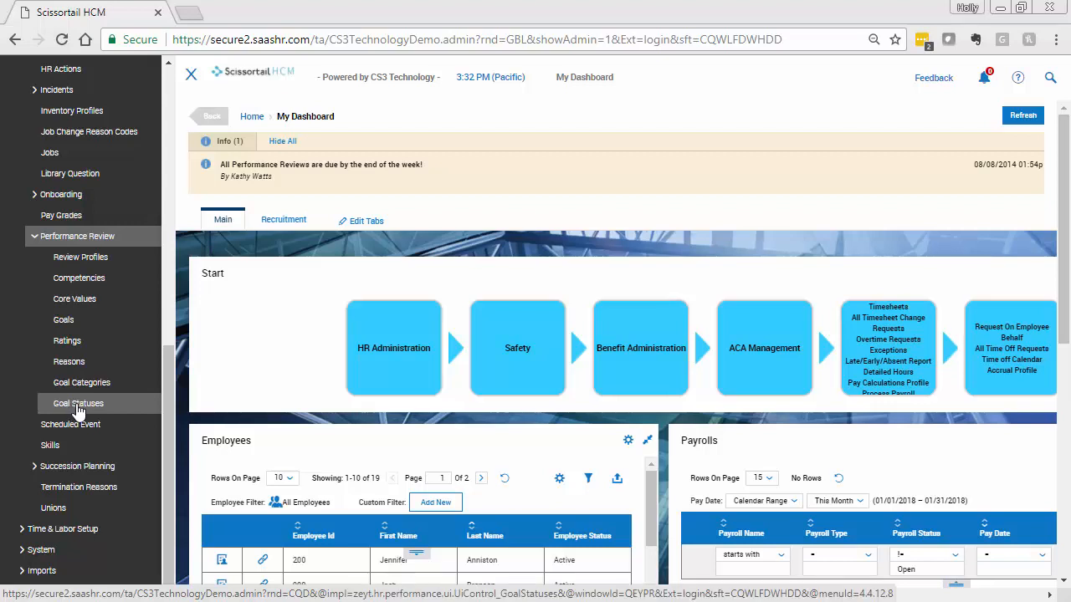
left_click(84, 283)
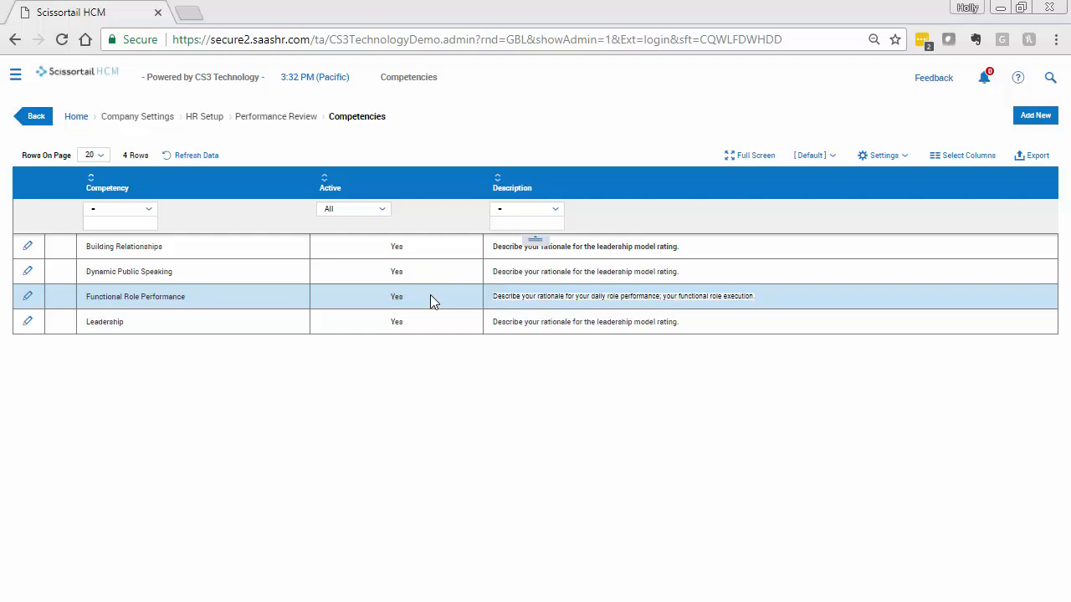
Format the Building Relationships competency's description in Tahoma at size 4 (14pt), save it and return to the competencies list
left_click(29, 251)
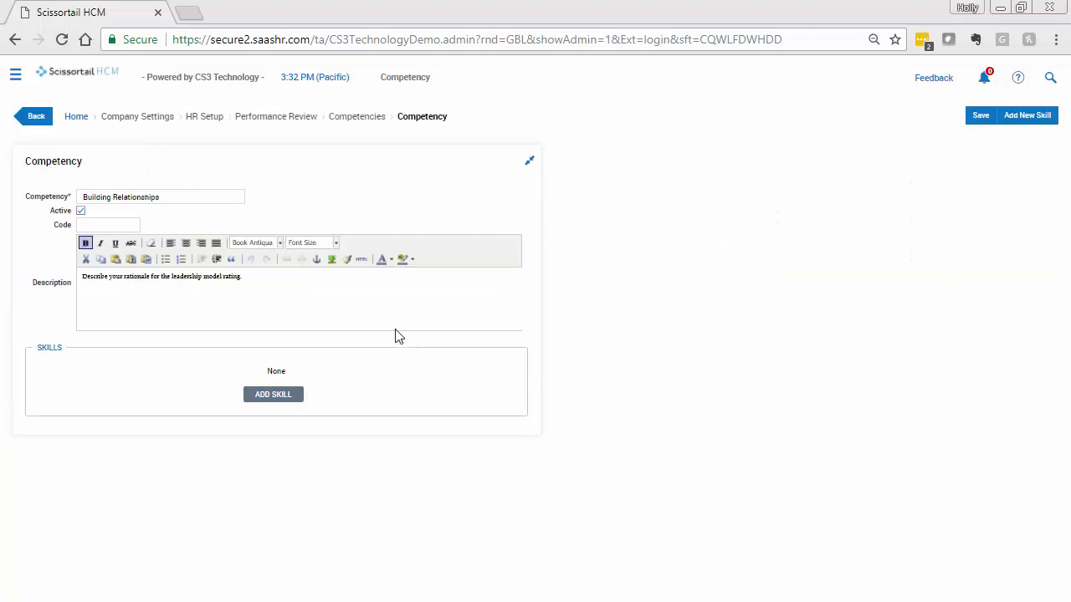
left_click_drag(240, 277, 71, 280)
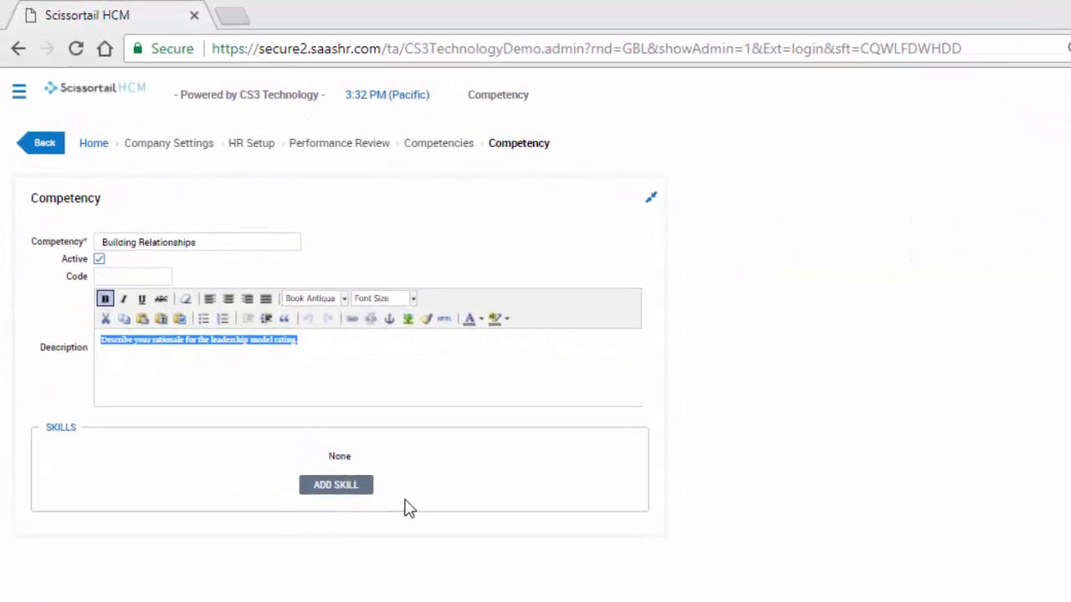
left_click(355, 309)
left_click_drag(376, 359, 360, 398)
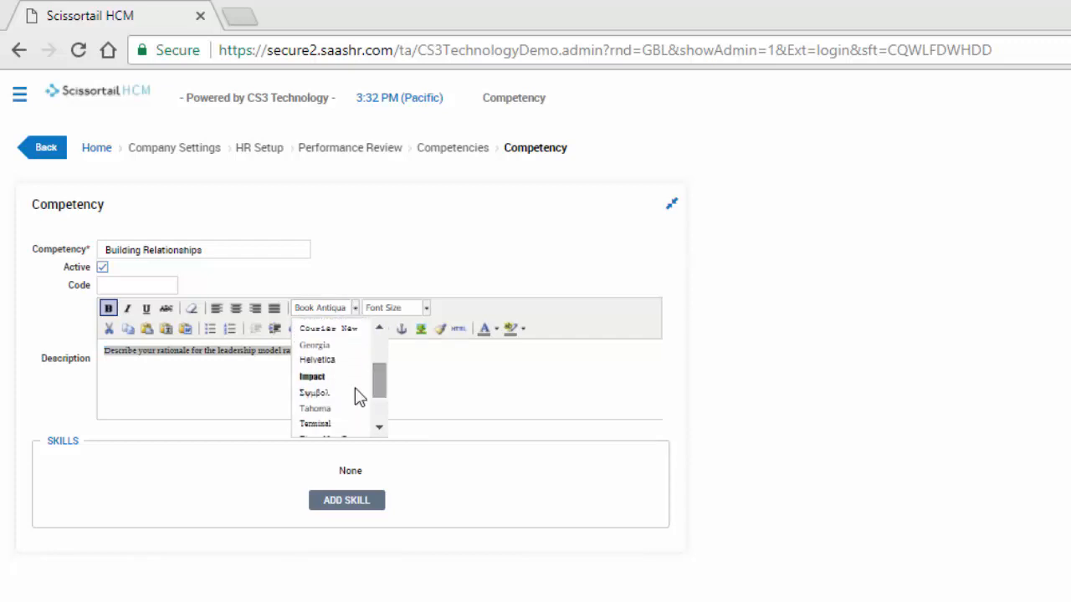
left_click(360, 408)
left_click(425, 308)
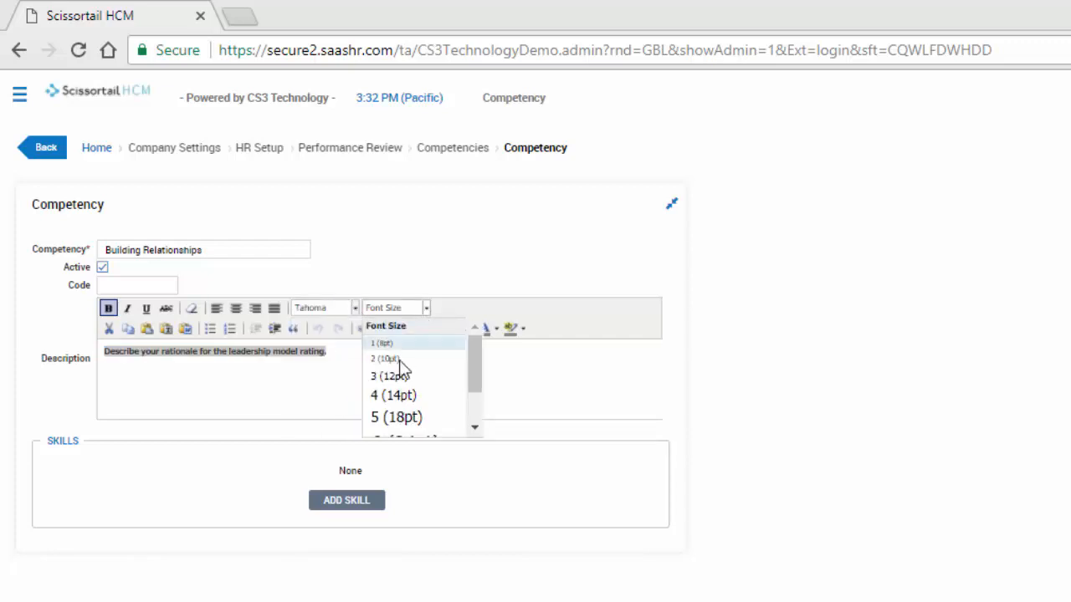
left_click(390, 396)
left_click(484, 358)
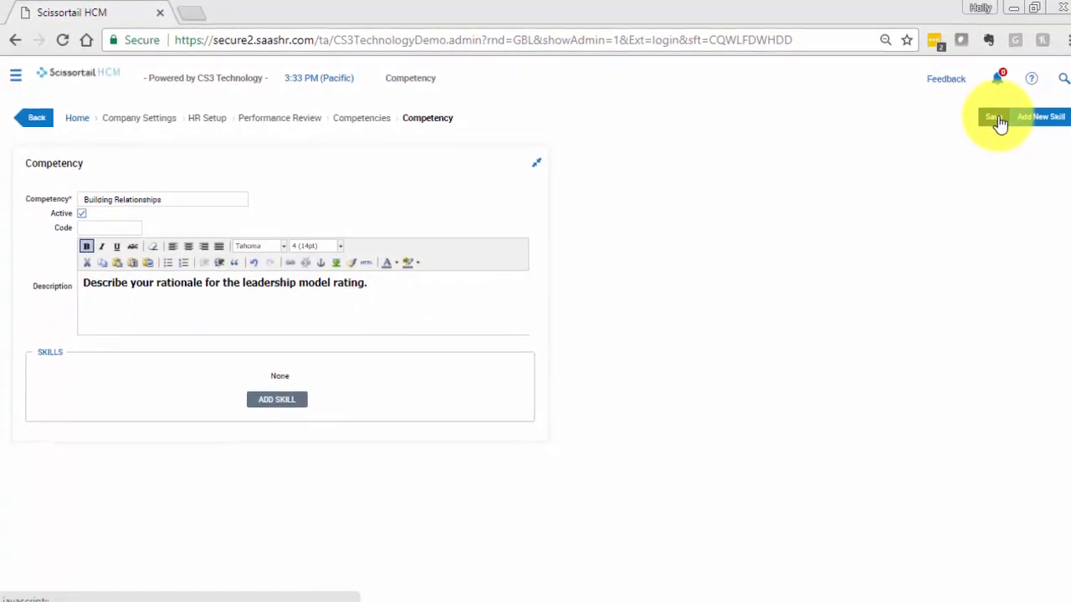
left_click(1047, 123)
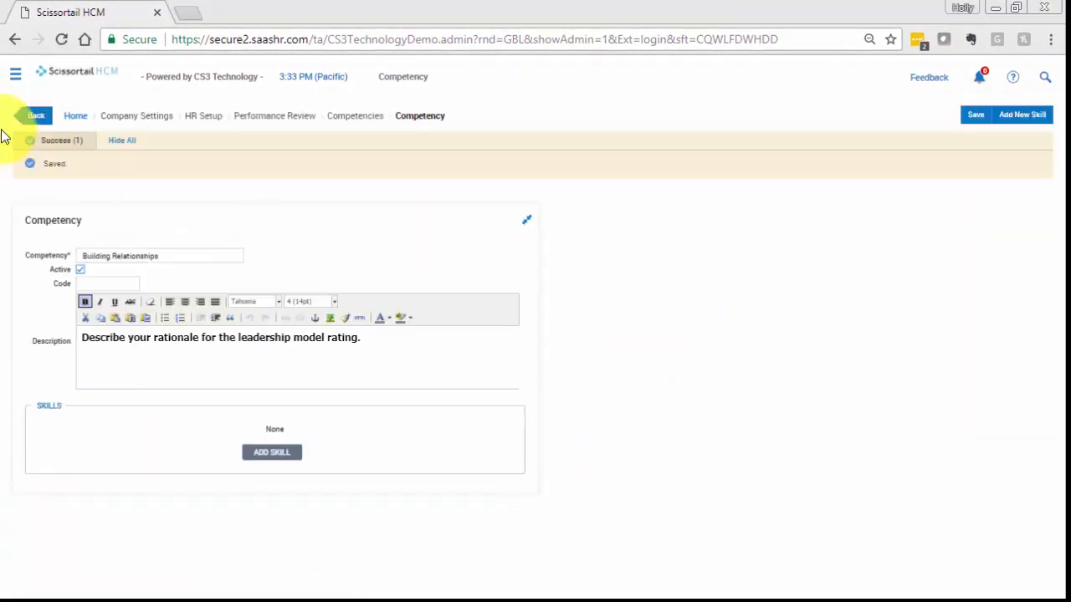
left_click(34, 115)
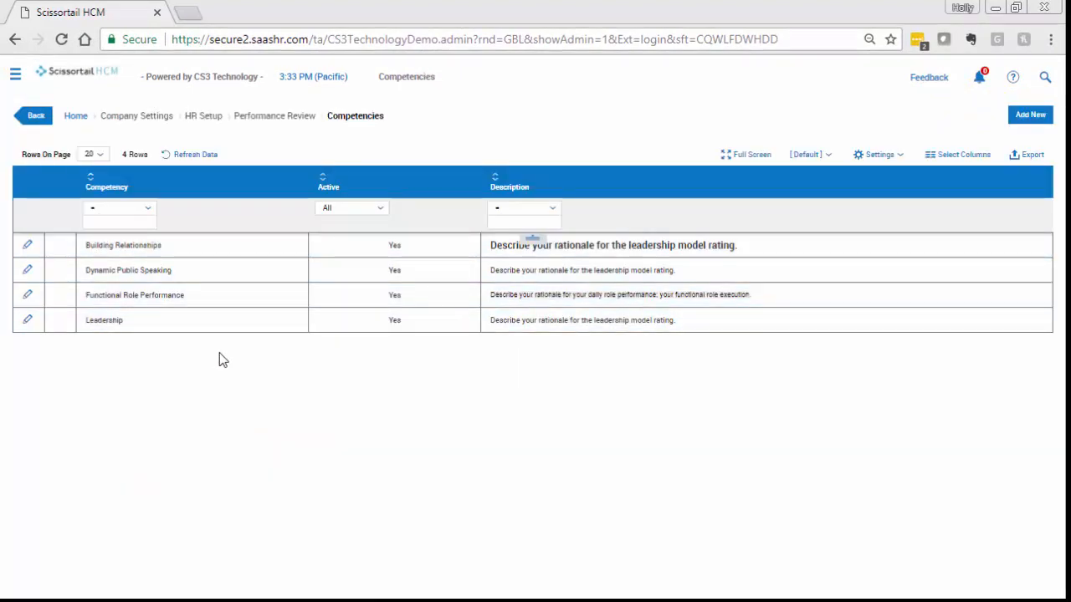
Start a new competency and name it "Interpersonal Communication Skills"
left_click(1030, 118)
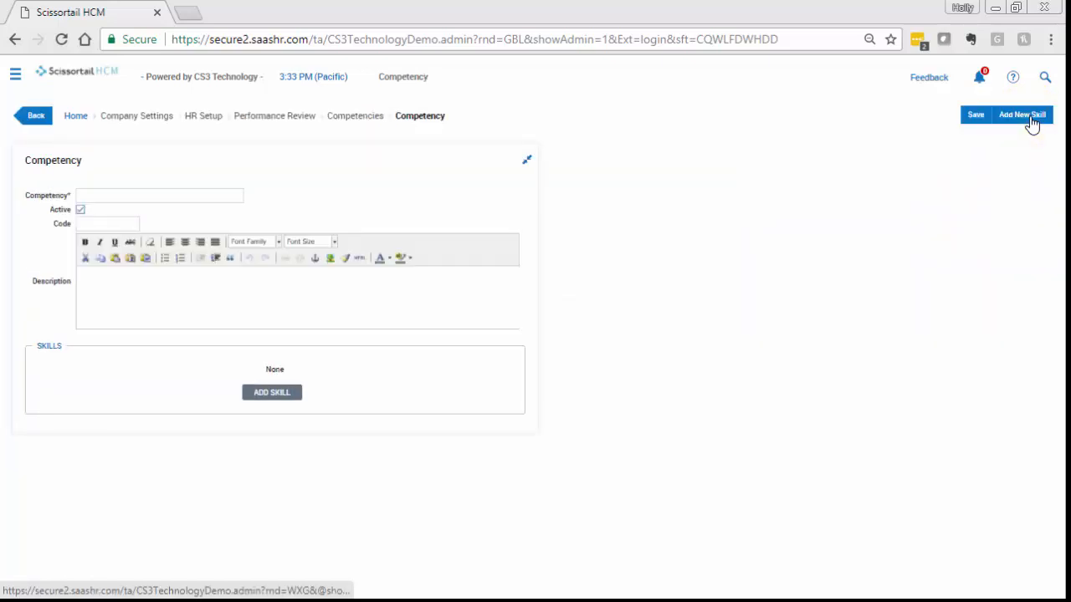
left_click(156, 192)
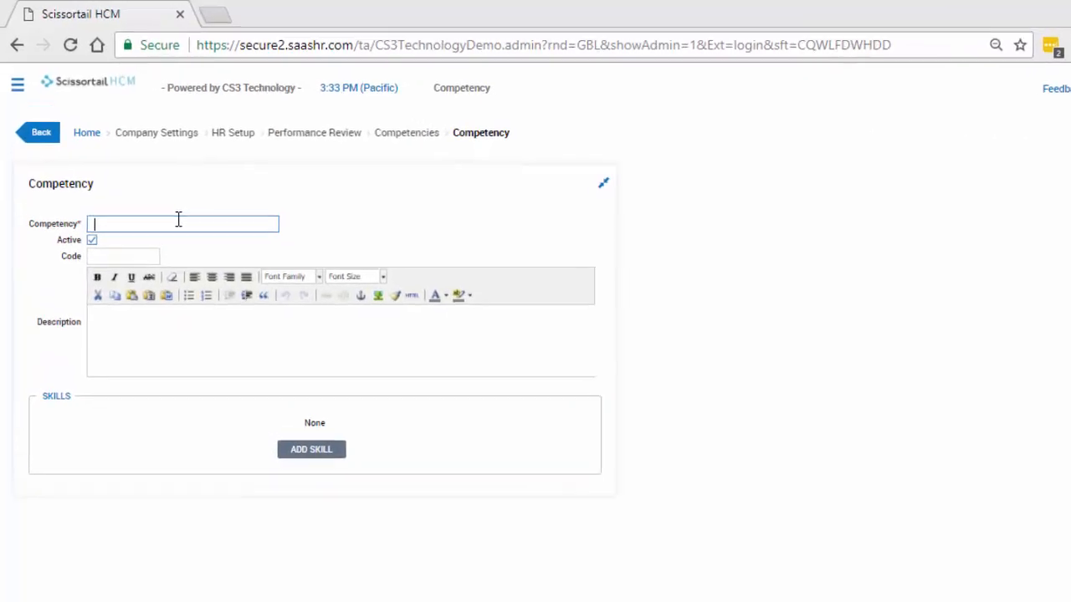
type("In")
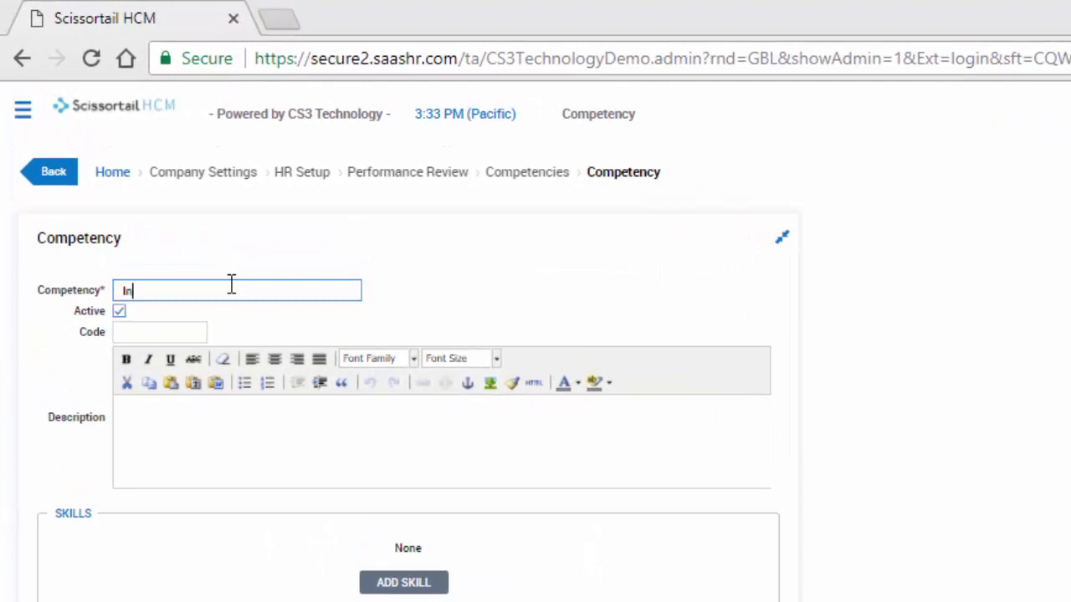
type("terpersonal communication ")
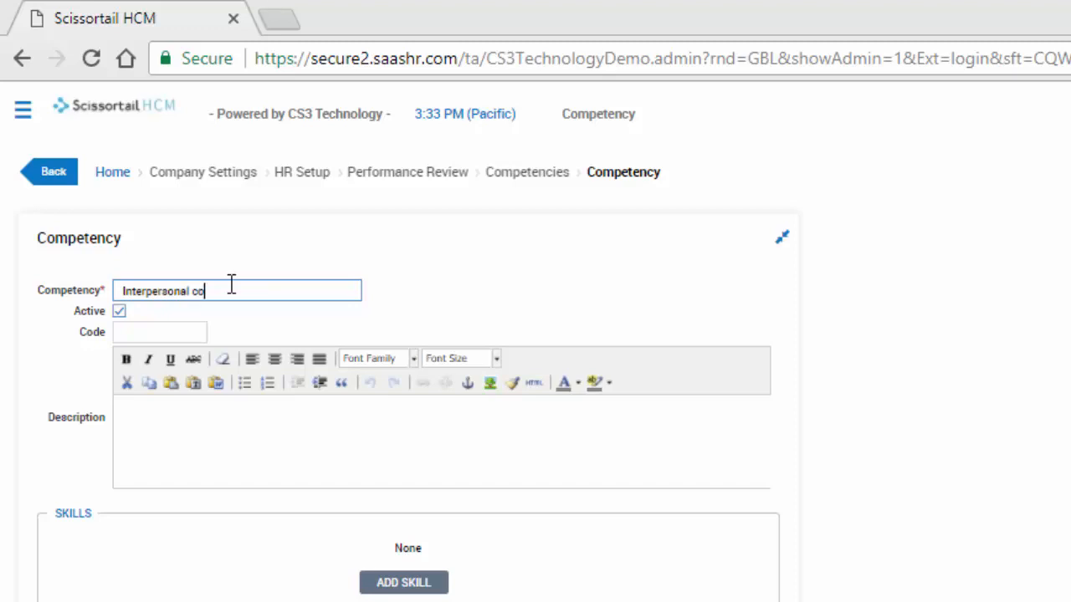
type("Skills")
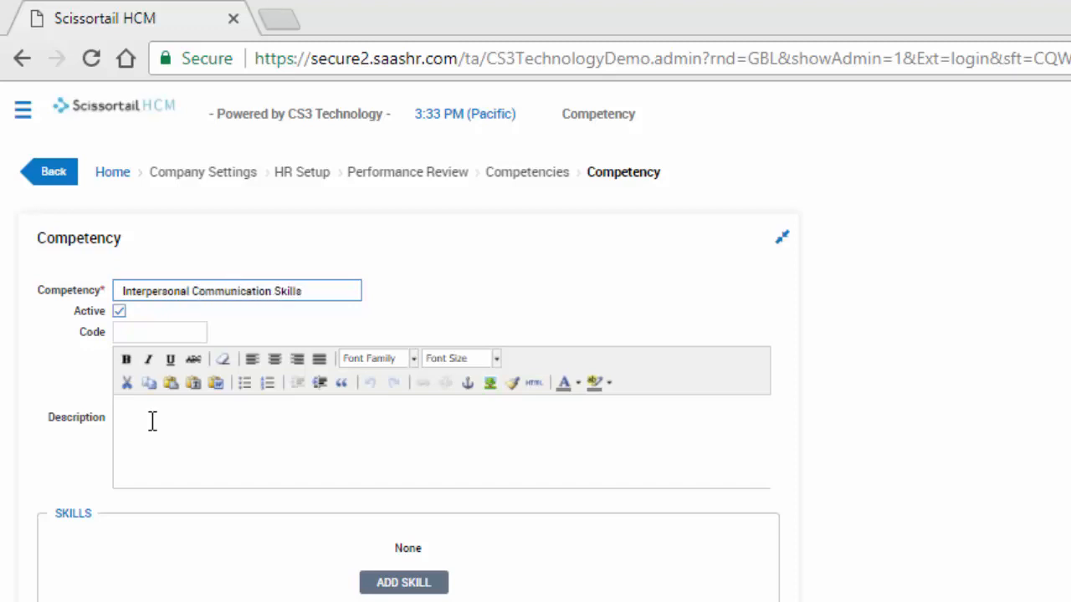
Copy the competency name into its description, save the competency and return to the competencies list
left_click(153, 421)
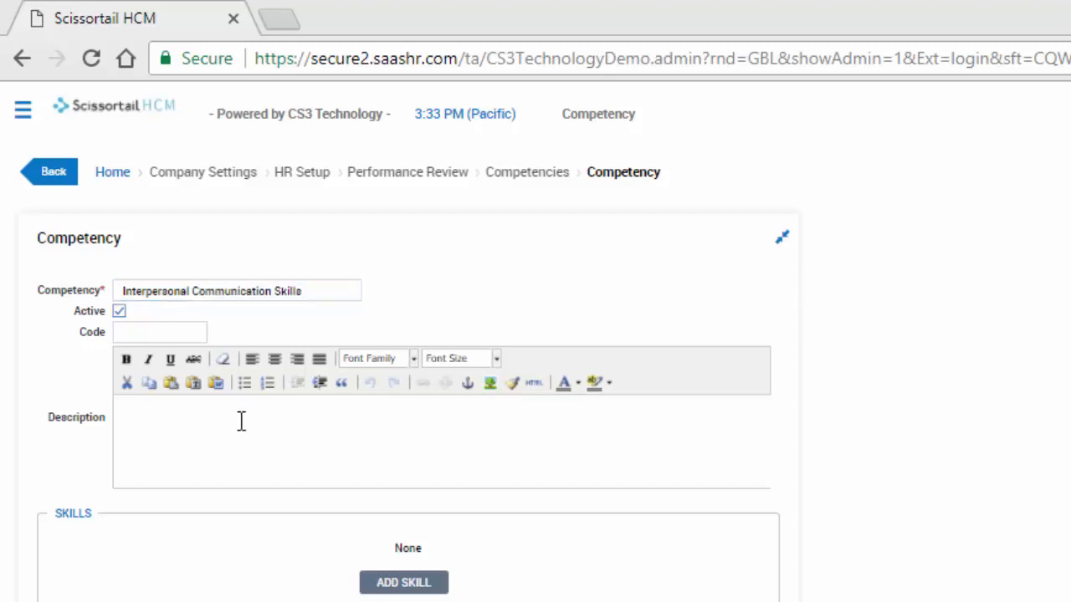
left_click_drag(333, 293, 115, 310)
key("ctrl+c")
left_click(191, 435)
key("ctrl+v")
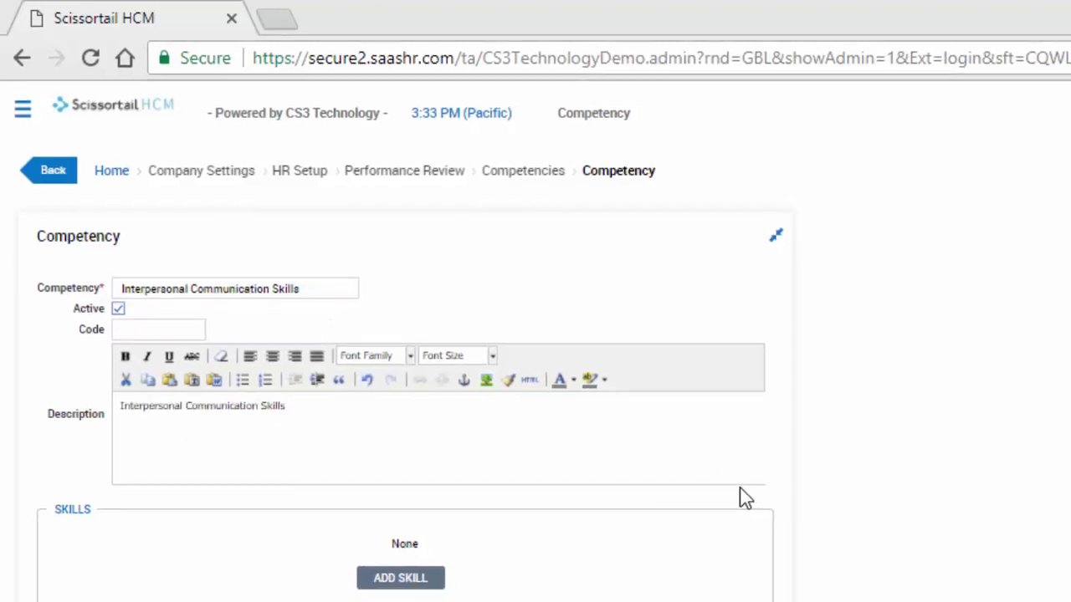
left_click(1070, 165)
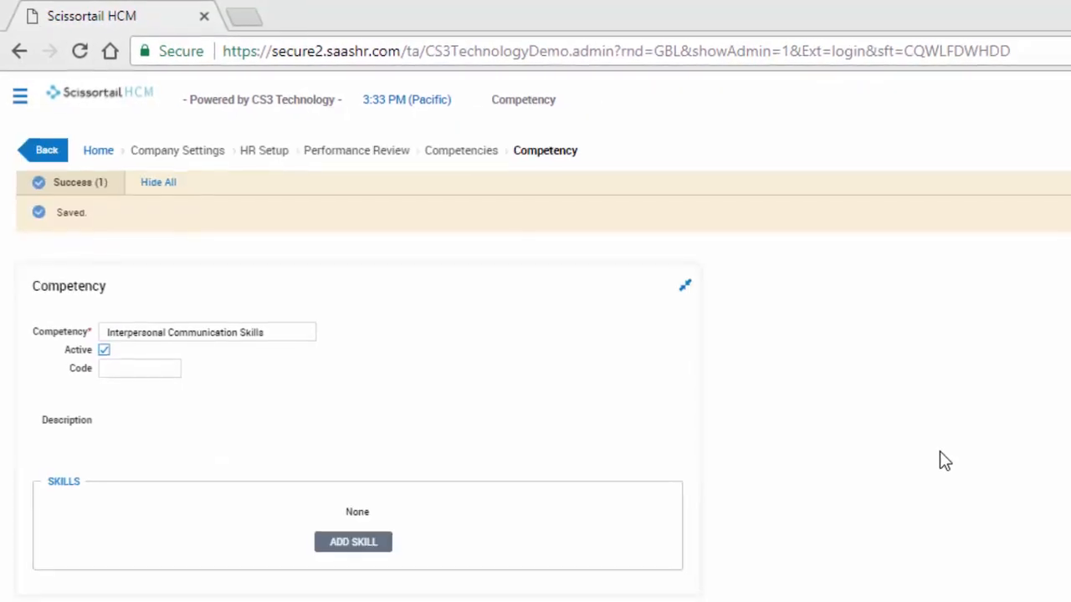
left_click(44, 145)
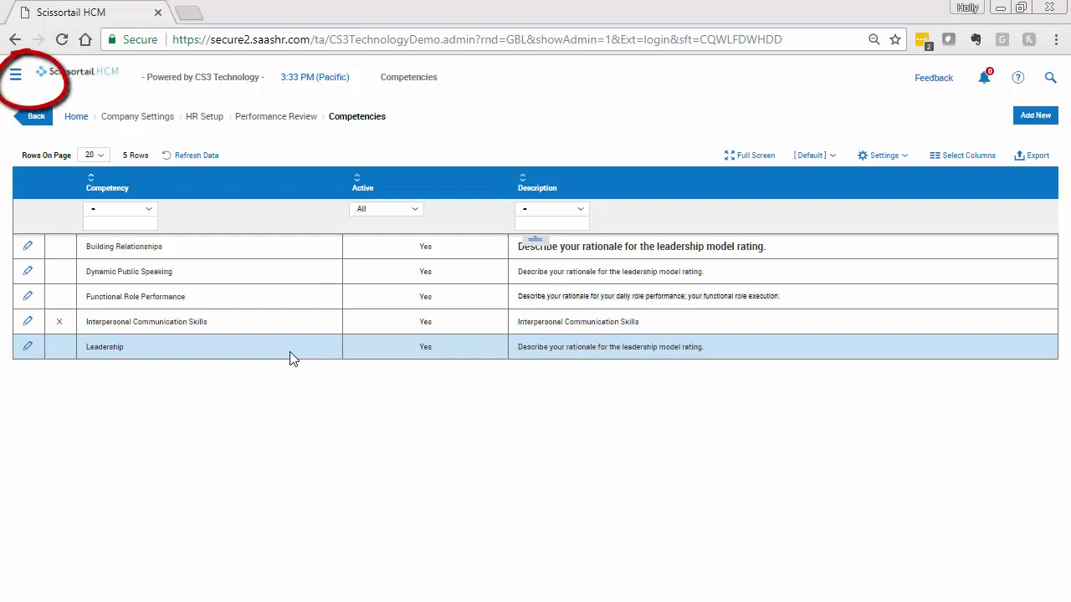
Examine the performance core values list and the settings of the Commitment core value, then return to the list
left_click(15, 75)
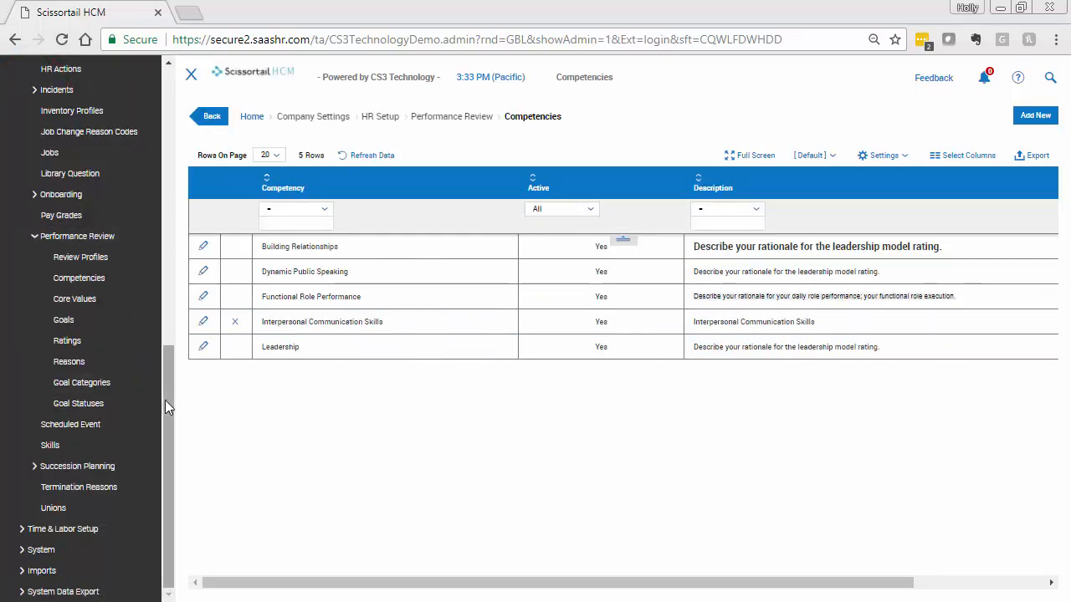
left_click(87, 301)
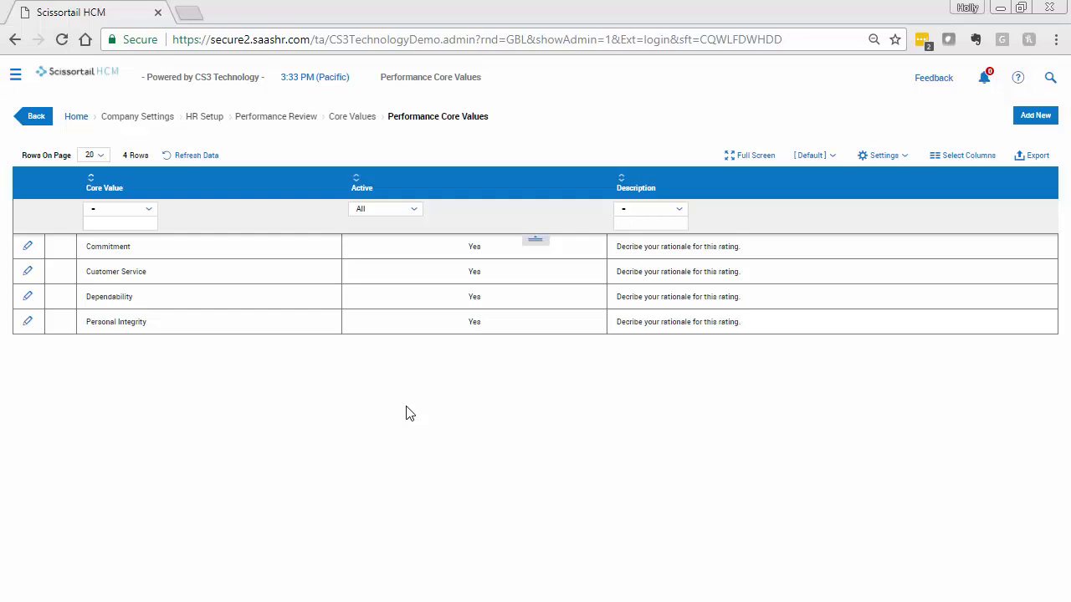
left_click(27, 246)
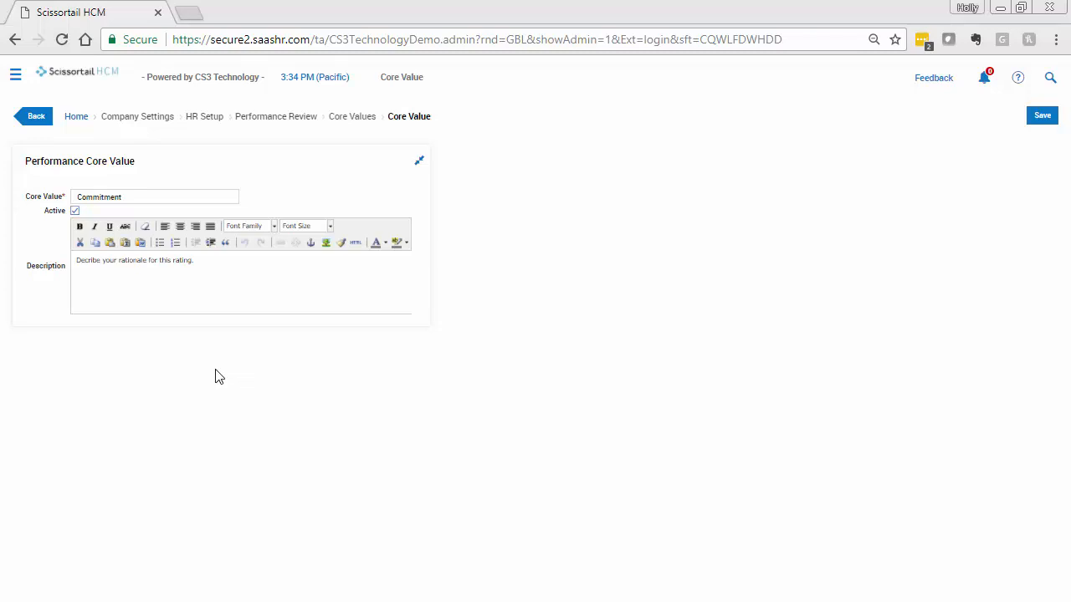
left_click(36, 117)
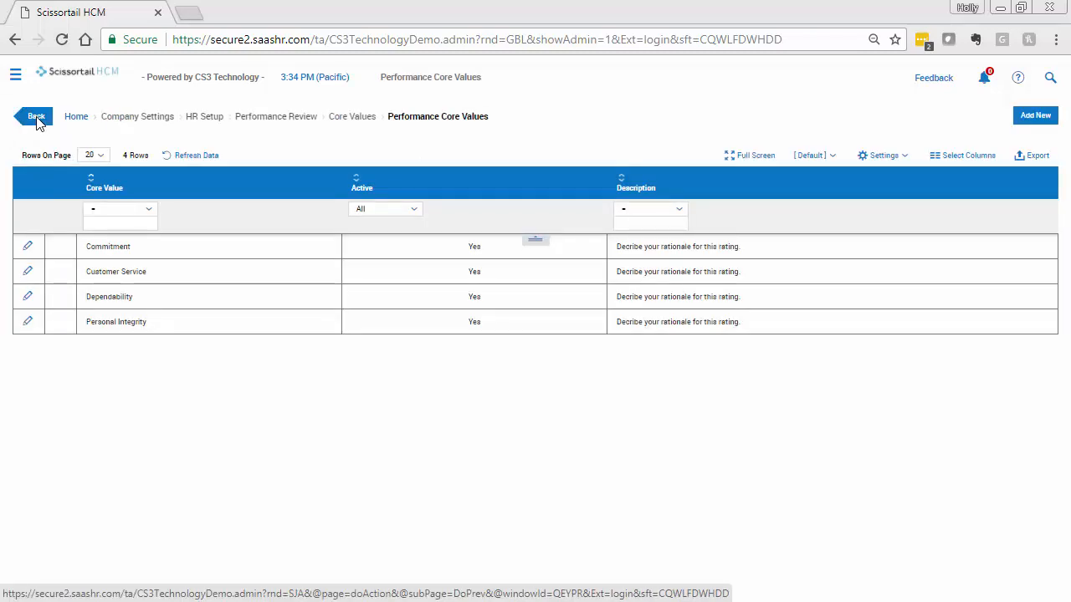
Review the existing performance goals, goal categories and goal statuses in the performance review setup
left_click(15, 75)
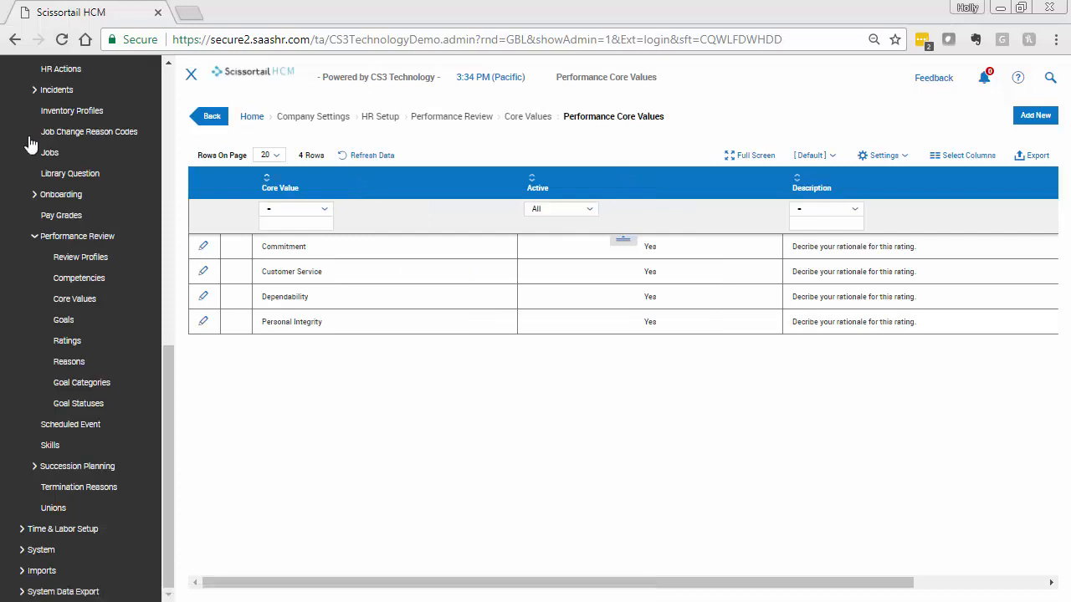
left_click(65, 321)
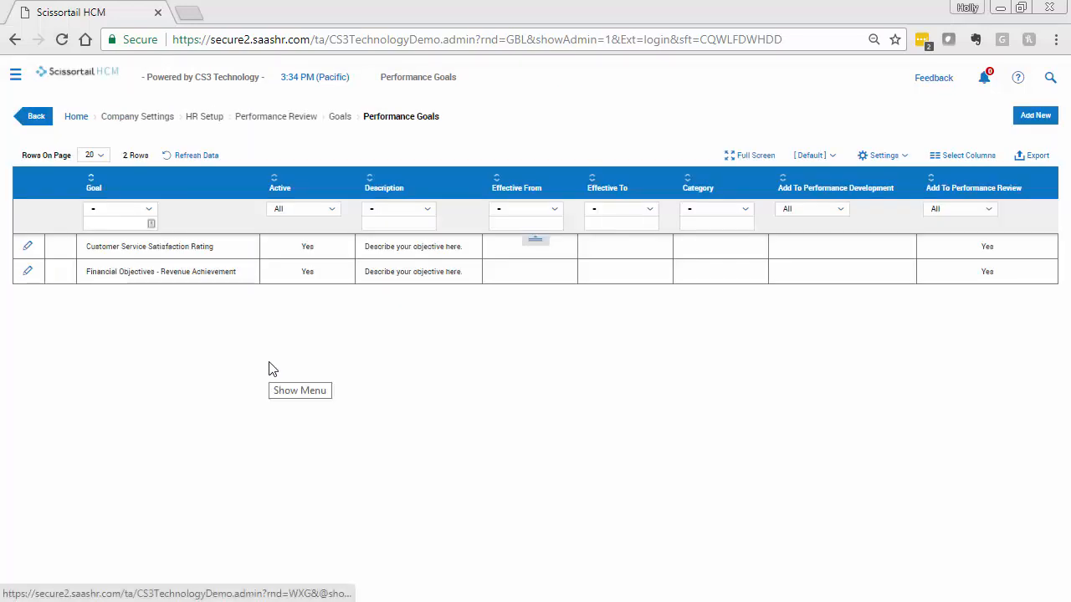
left_click(13, 75)
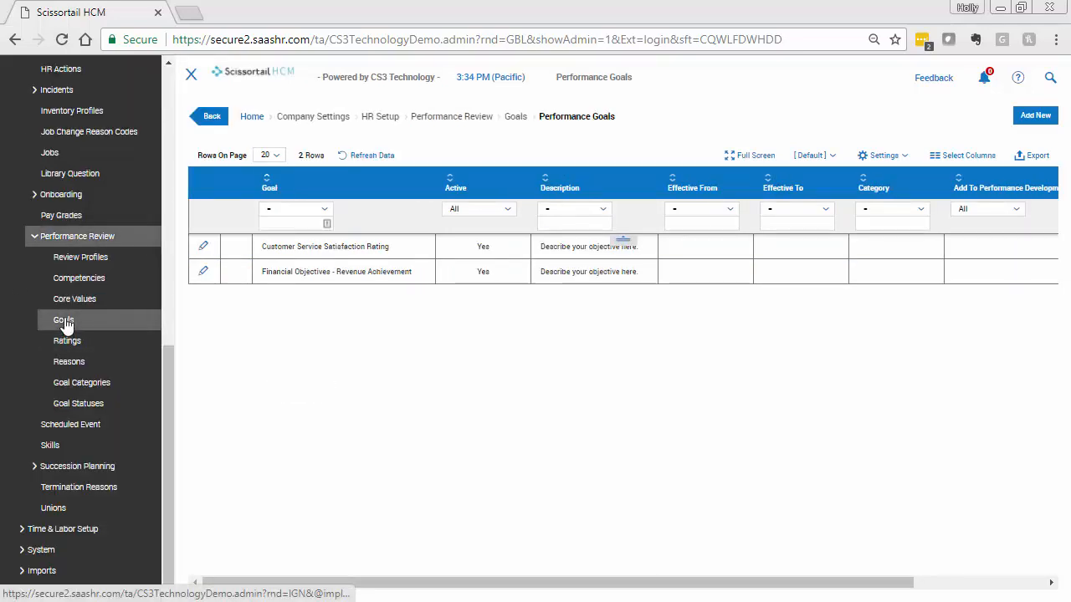
left_click(96, 387)
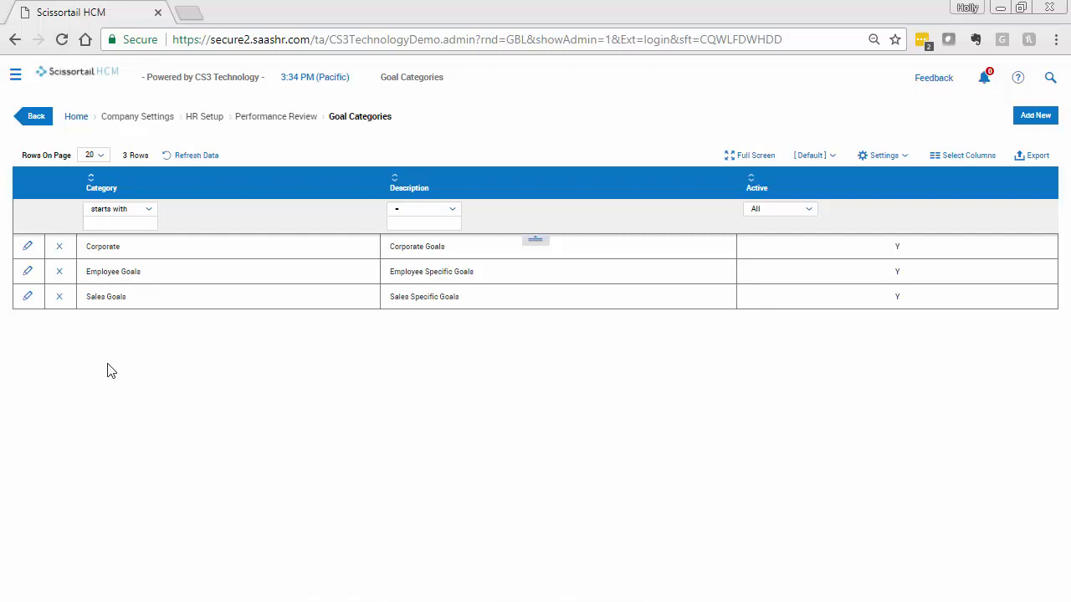
left_click(15, 75)
left_click(65, 405)
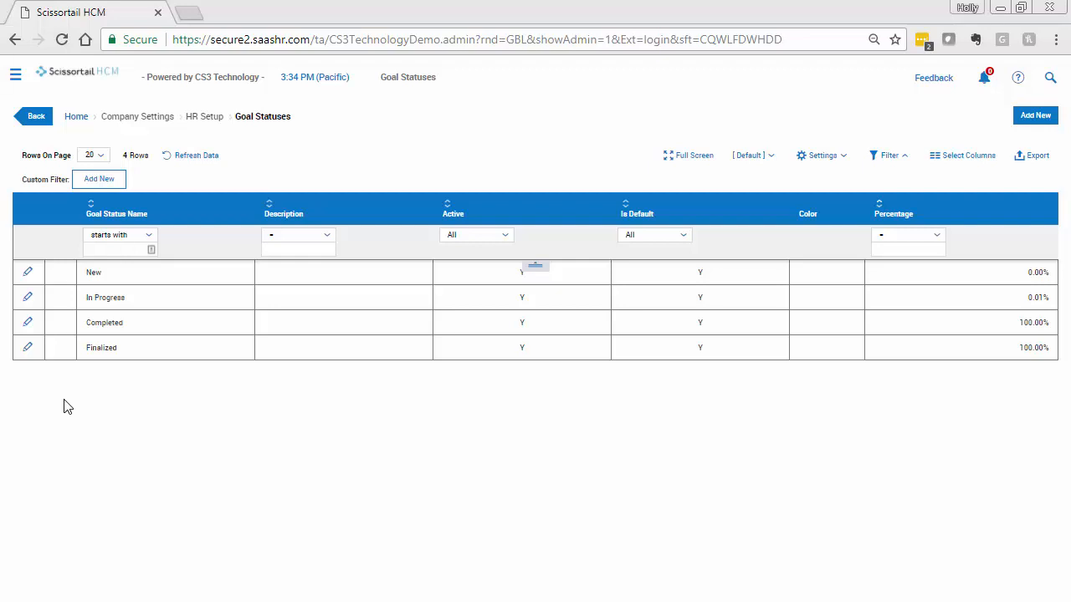
Start a new performance goal and name it "Contact 100 Businesses"
left_click(16, 76)
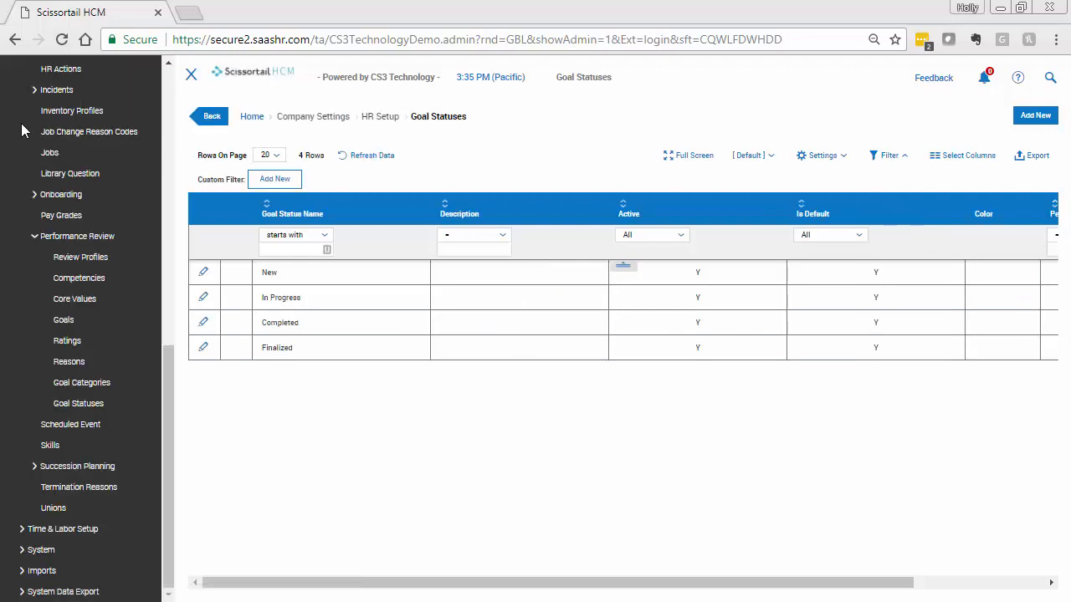
left_click(72, 325)
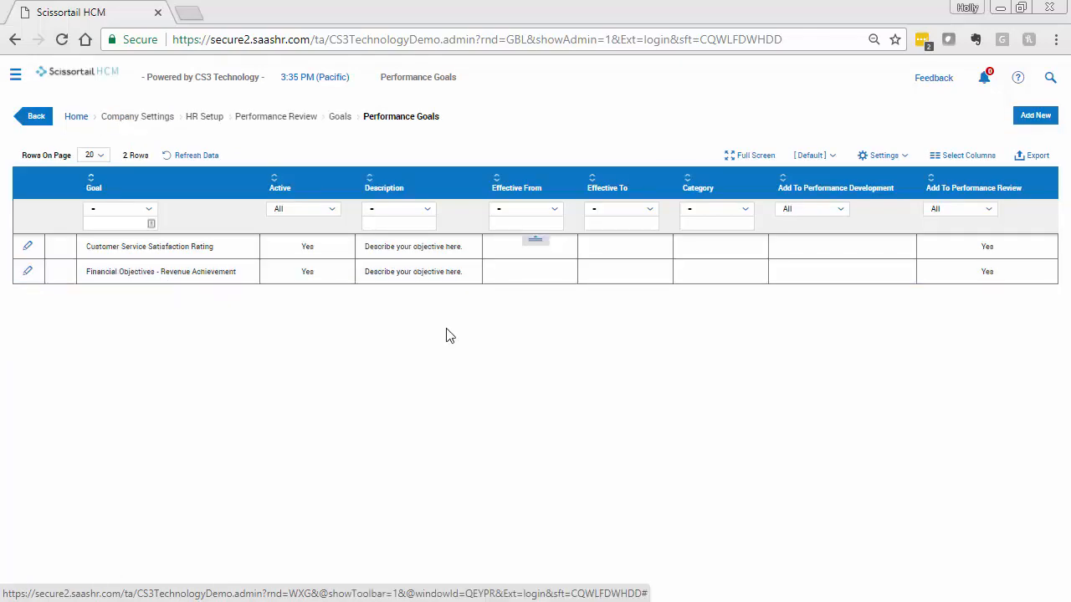
left_click(1035, 115)
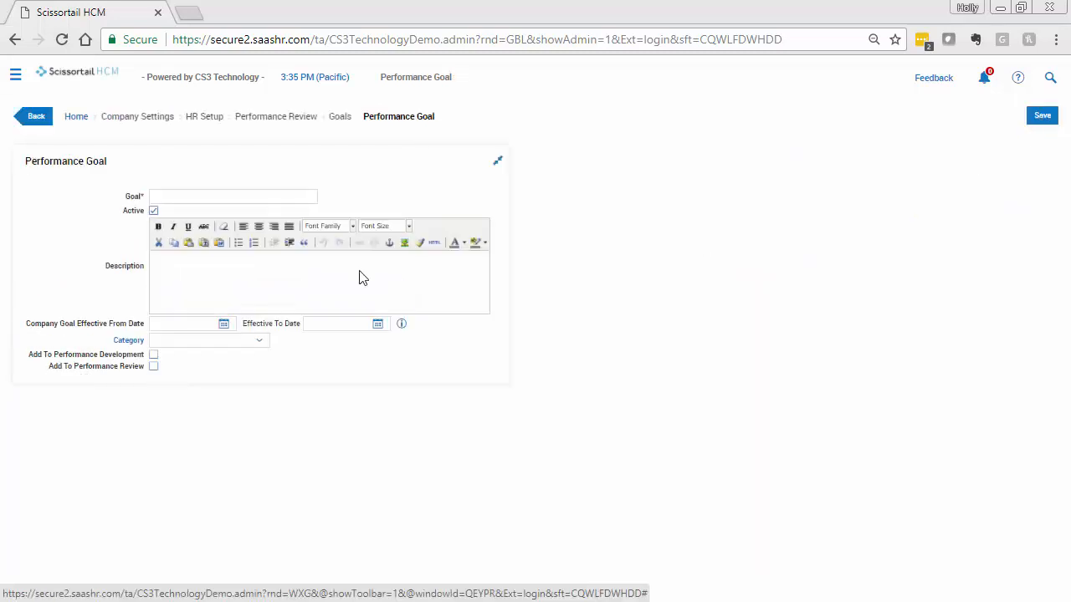
left_click(231, 202)
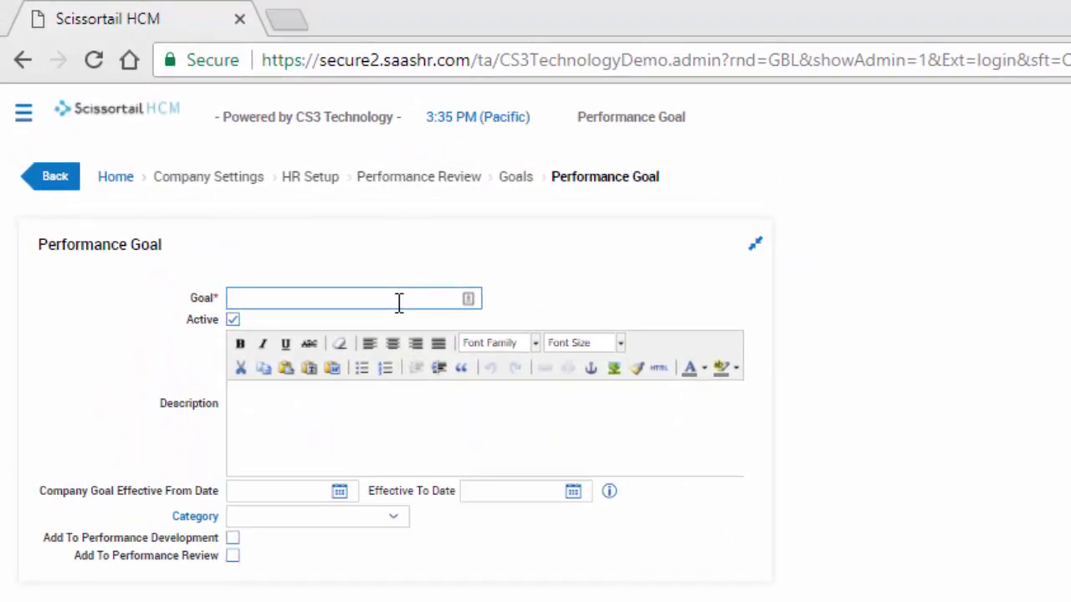
type("Contact 100 Bu")
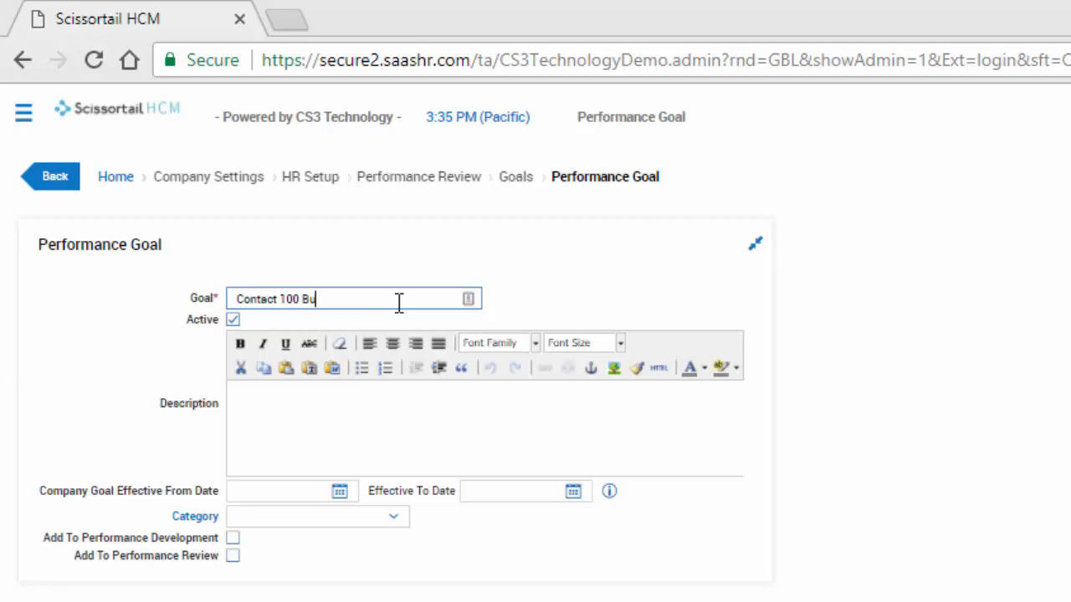
type("sinesses")
Copy the new performance goal's name into its description
left_click_drag(398, 299, 203, 298)
key("ctrl+c")
left_click(296, 418)
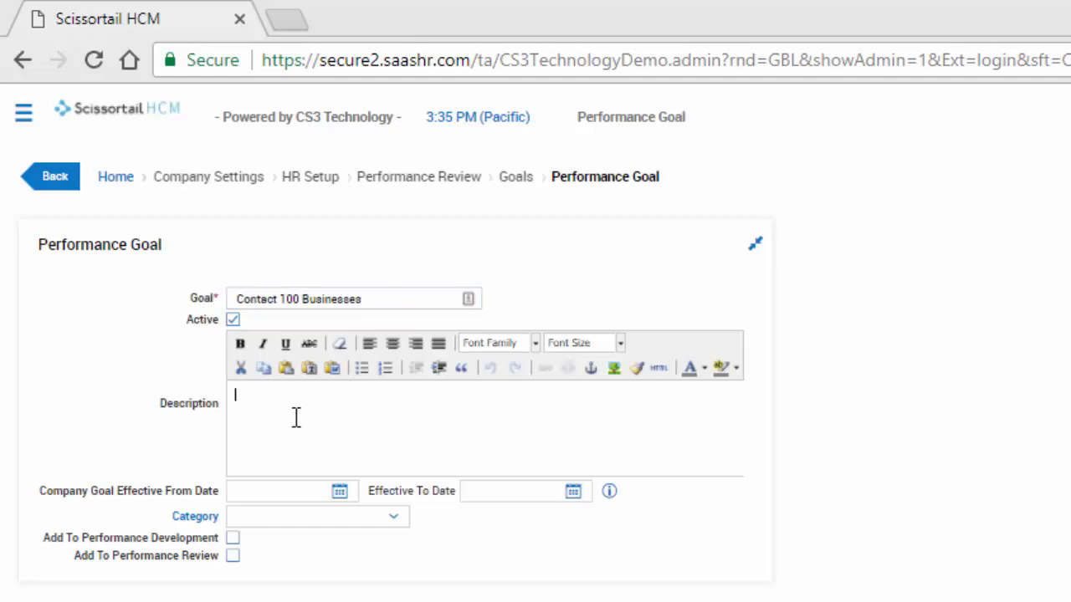
key("ctrl+v")
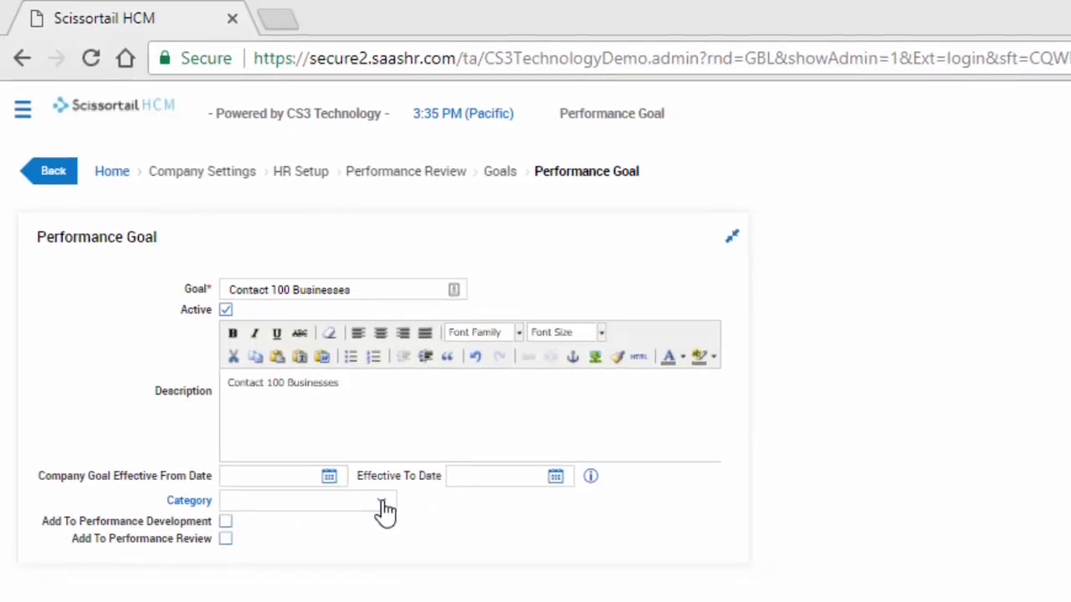
Assign the goal to the Sales Goals category, add it to performance development and performance review, and save it
left_click(384, 509)
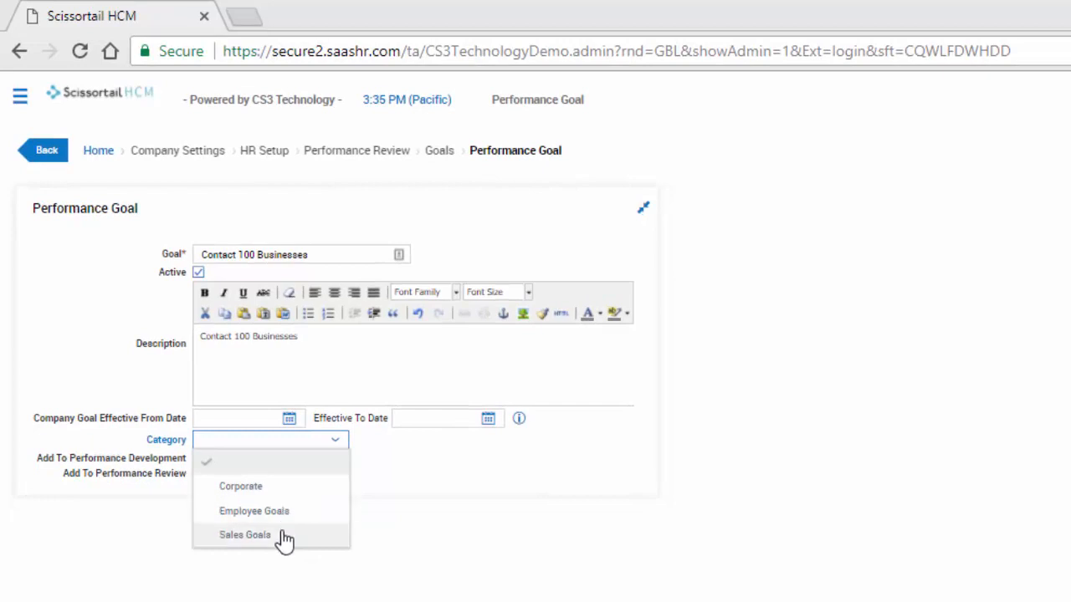
left_click(284, 540)
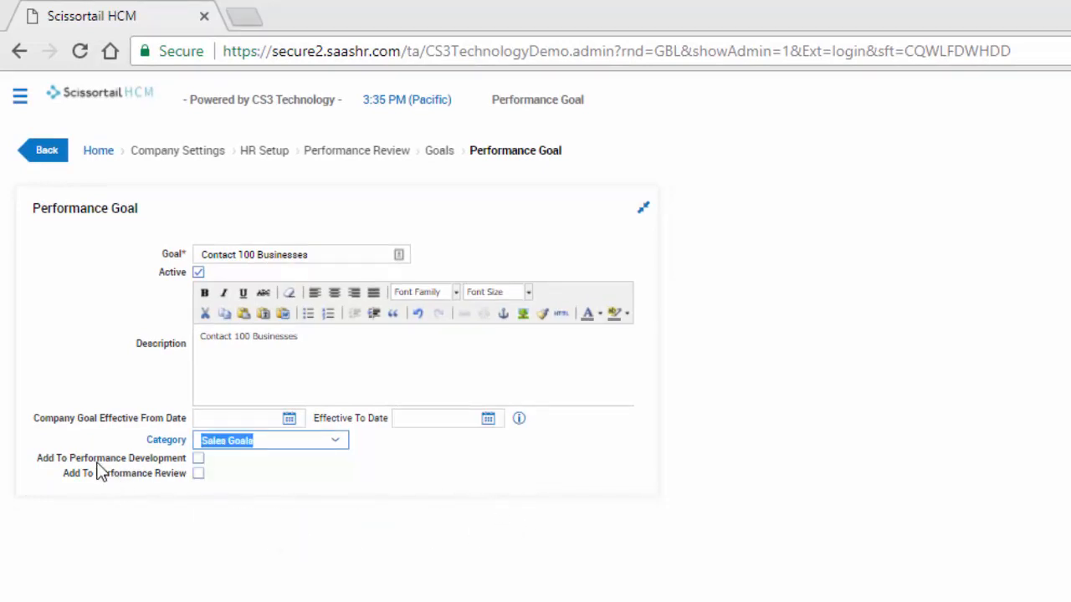
left_click(198, 459)
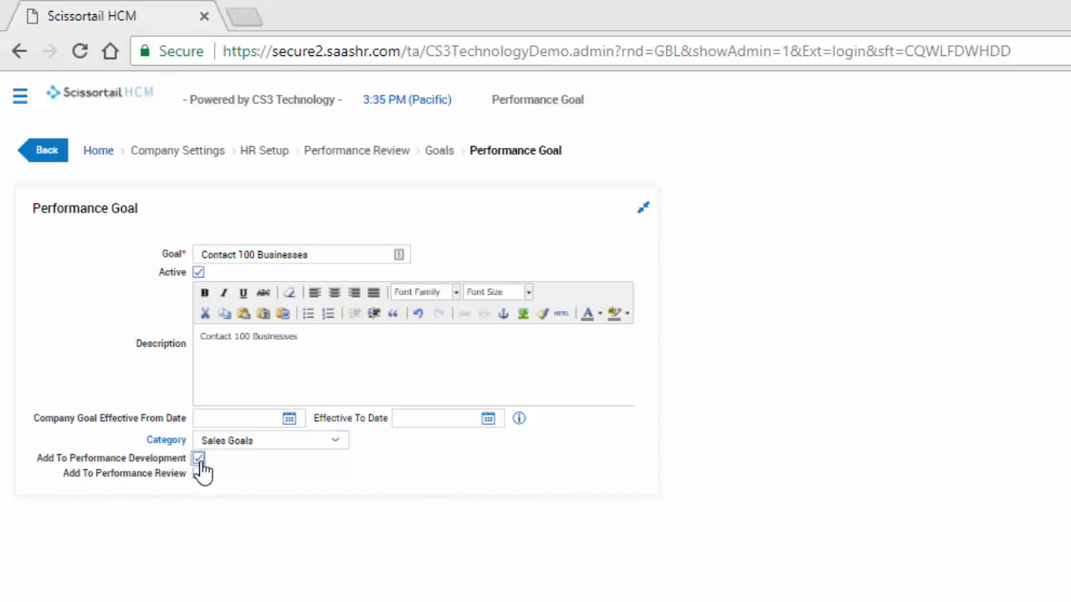
left_click(198, 473)
left_click(1070, 151)
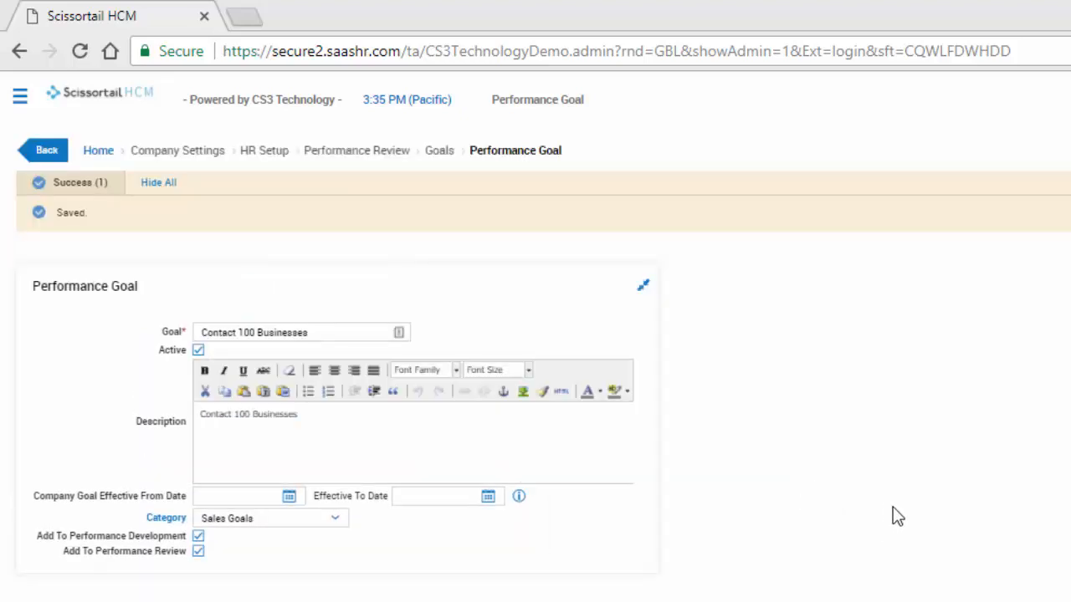
Examine the review ratings, including the Exceeds Expectations rating's settings, and the list of review reasons
left_click(21, 100)
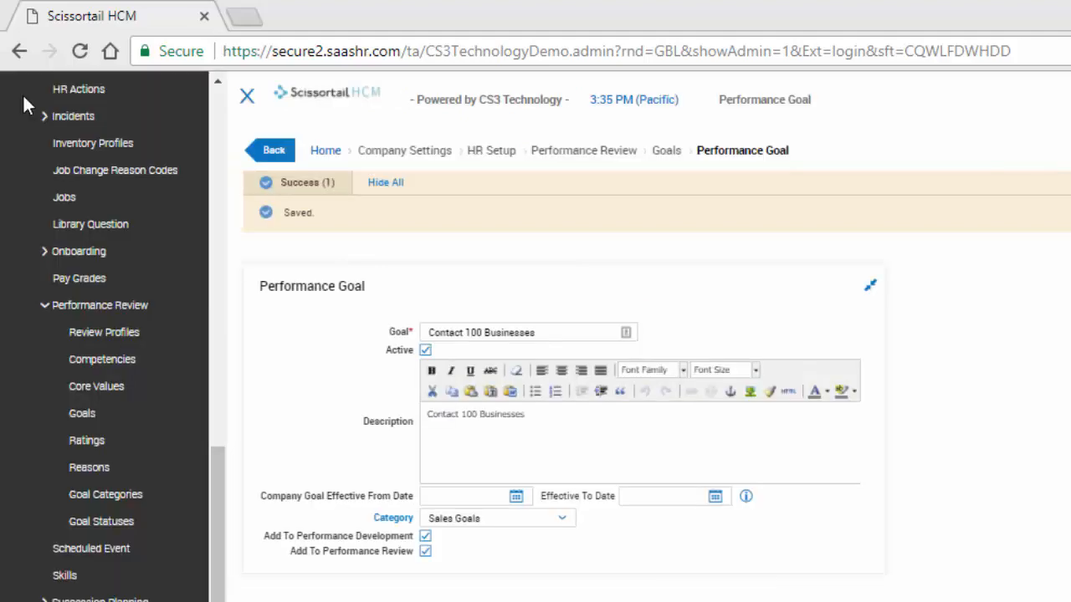
left_click(104, 443)
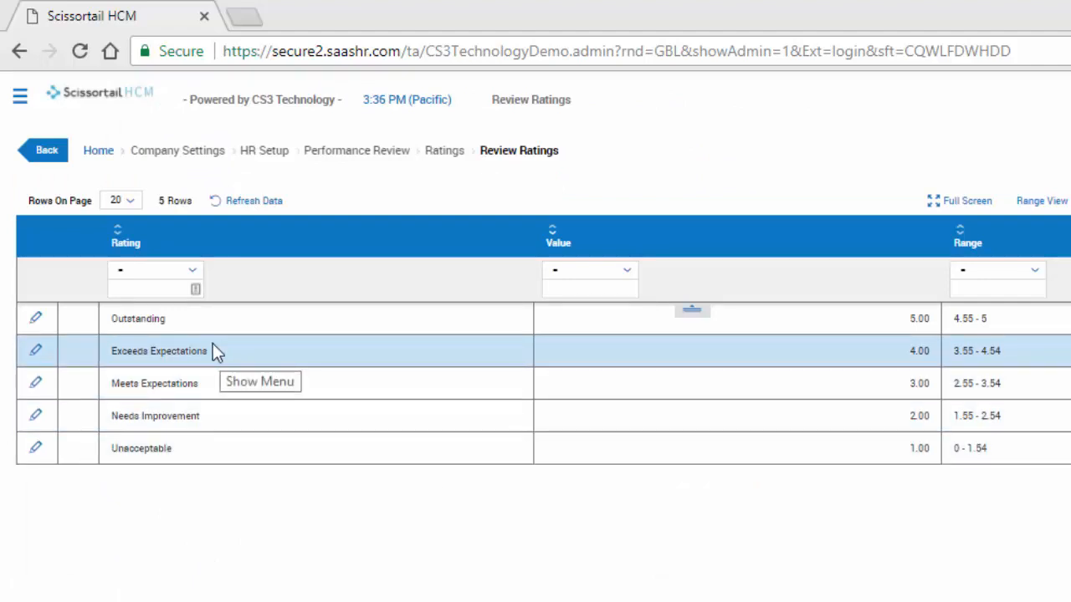
left_click(33, 351)
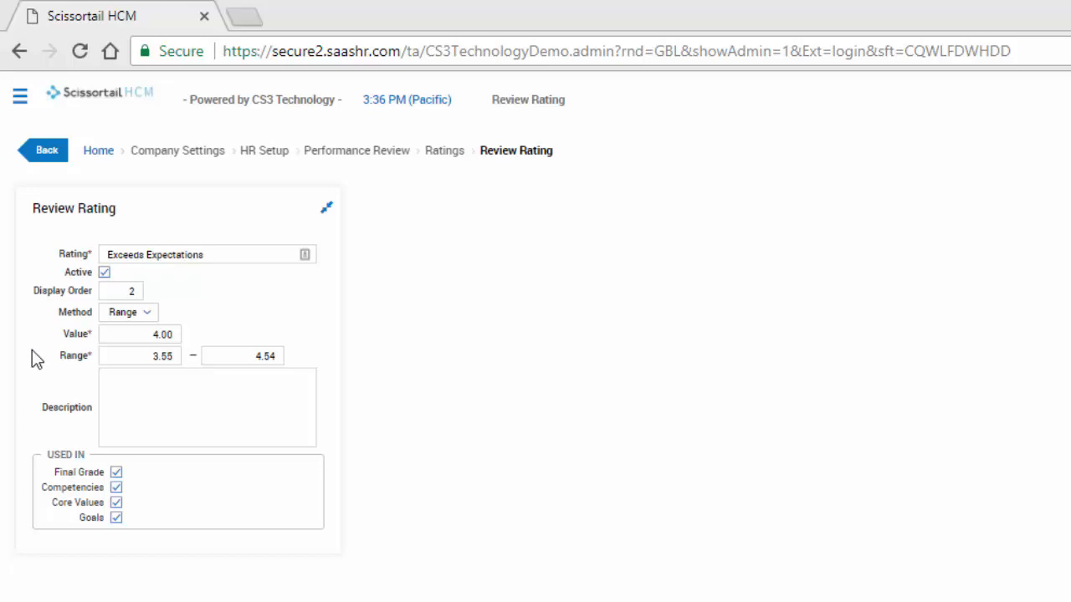
left_click(134, 391)
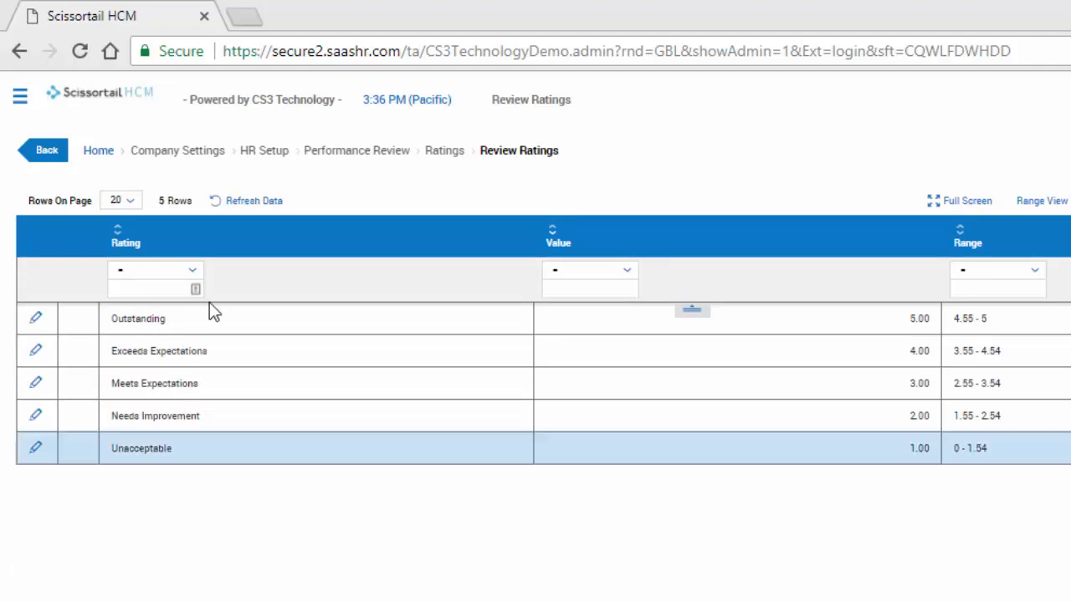
left_click(18, 98)
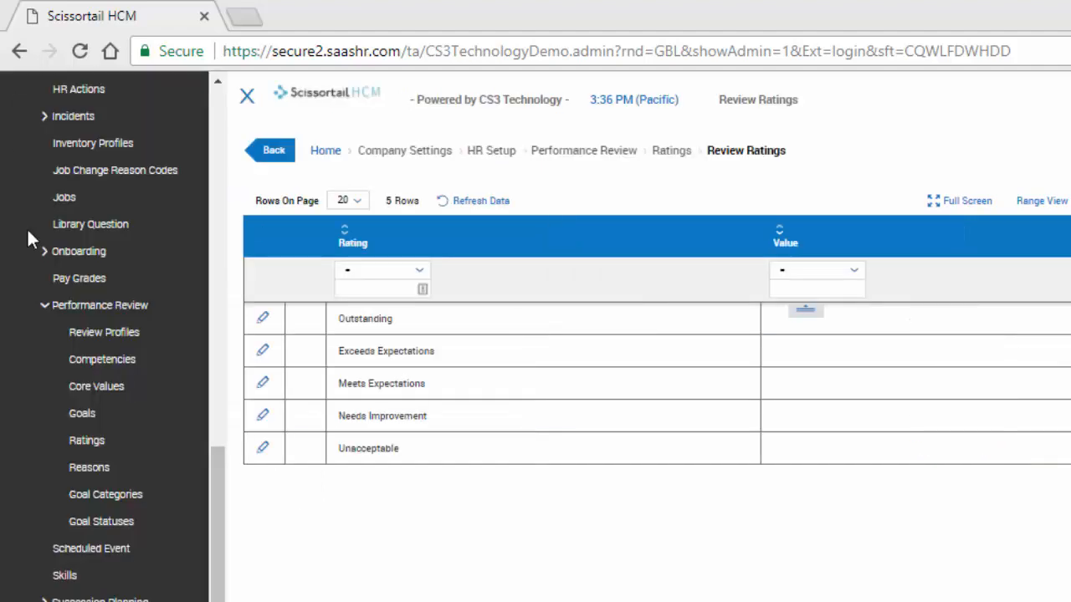
left_click(88, 469)
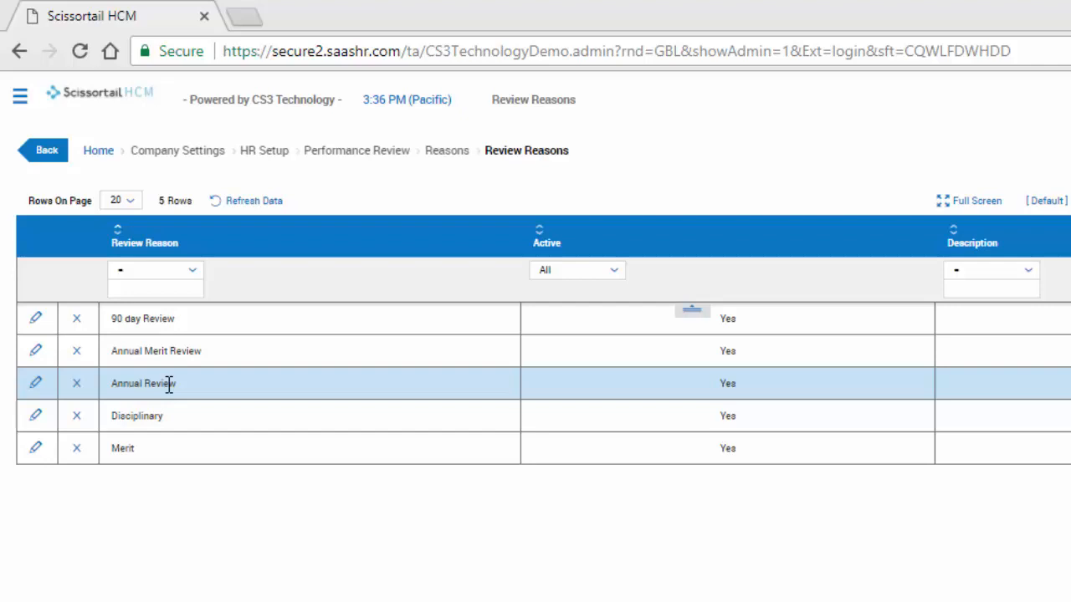
Open the Annual Review performance review profile for editing and show its main settings
left_click(21, 99)
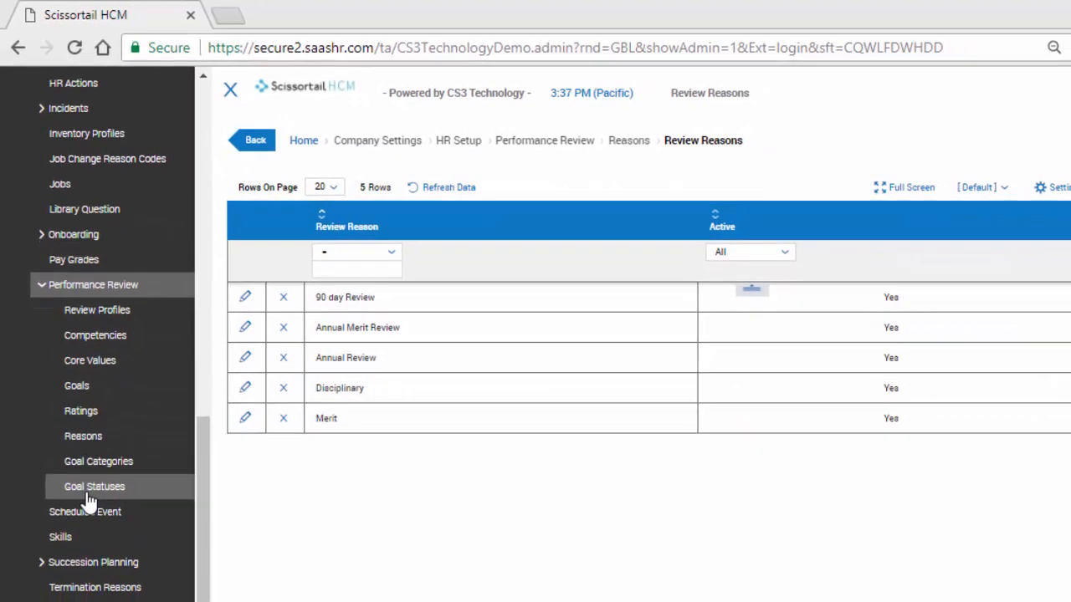
left_click(97, 310)
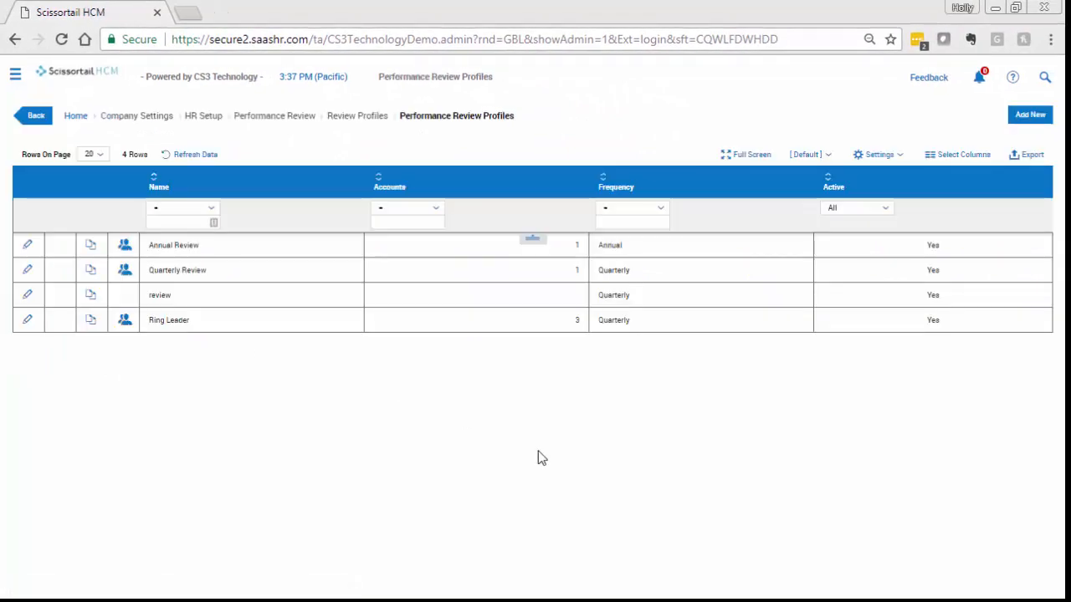
left_click(246, 290)
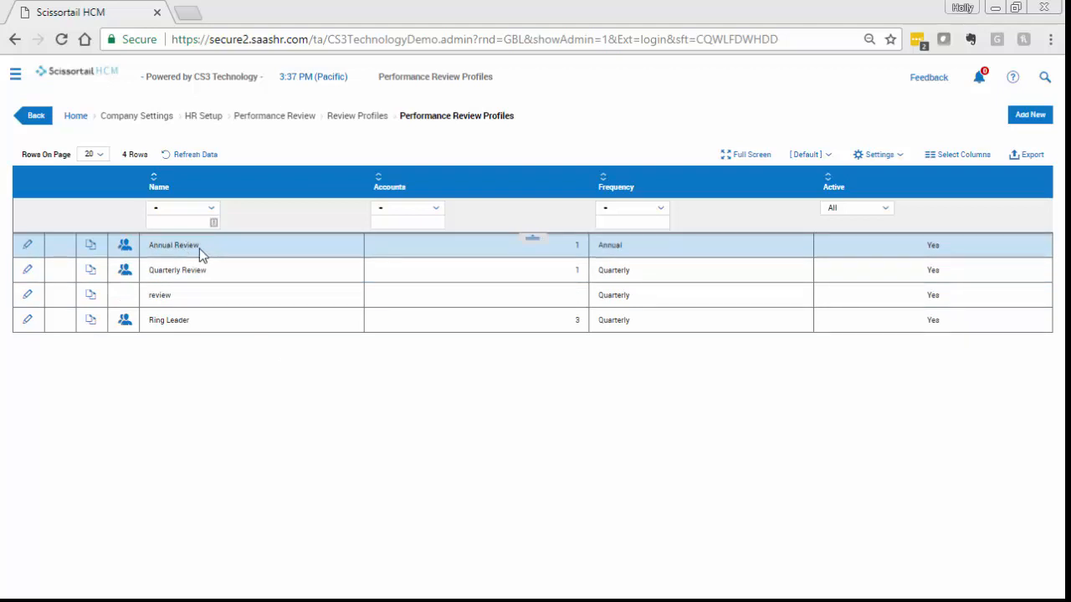
left_click(1021, 117)
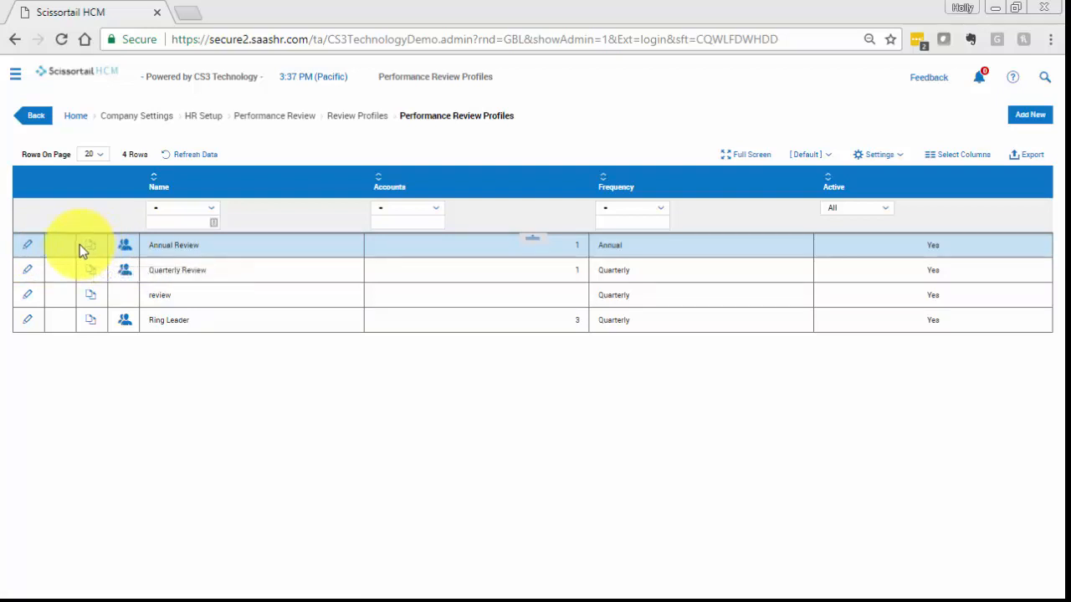
left_click(27, 250)
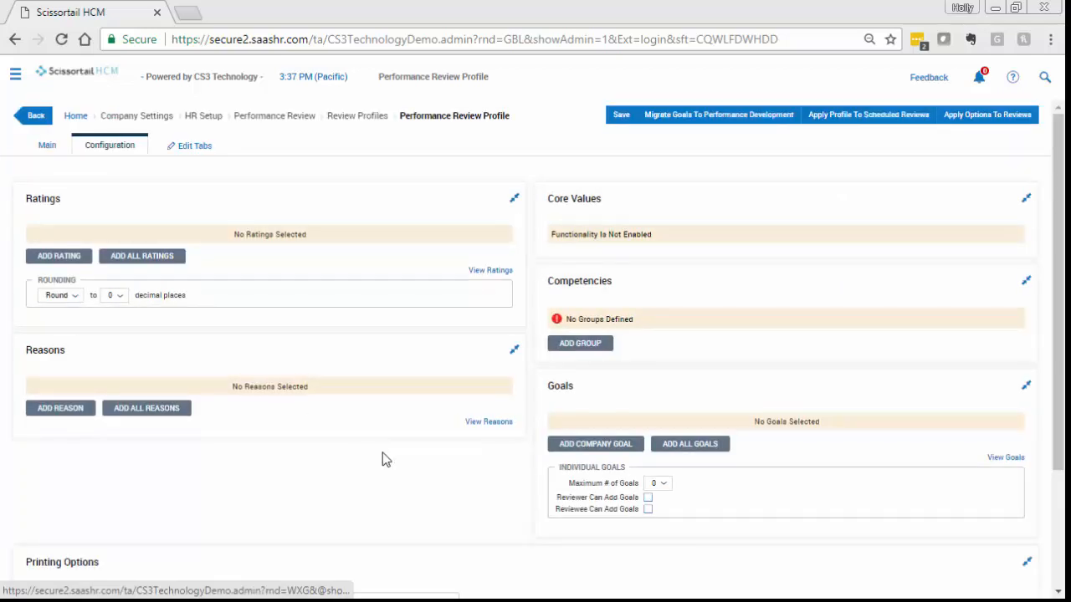
left_click(46, 148)
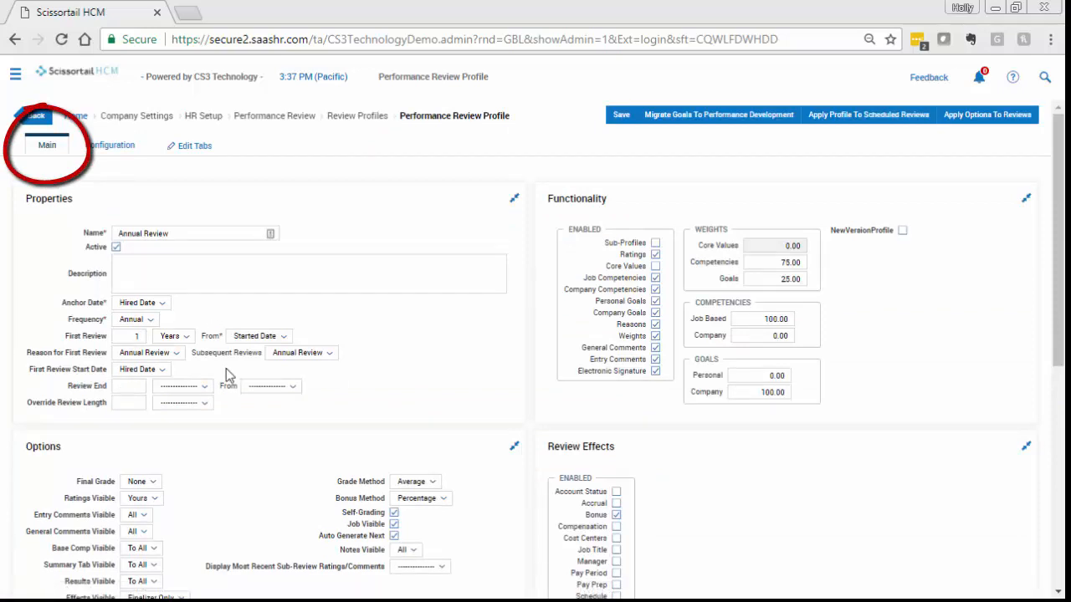
Copy the Annual Review profile's name into its description
left_click_drag(172, 234, 106, 237)
key("ctrl+c")
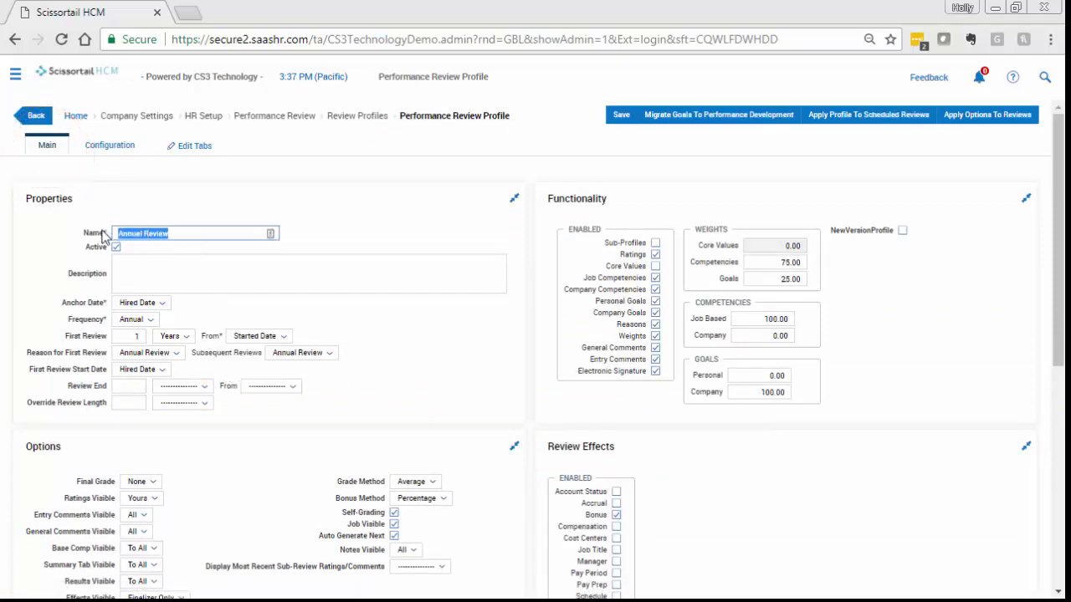
left_click(192, 273)
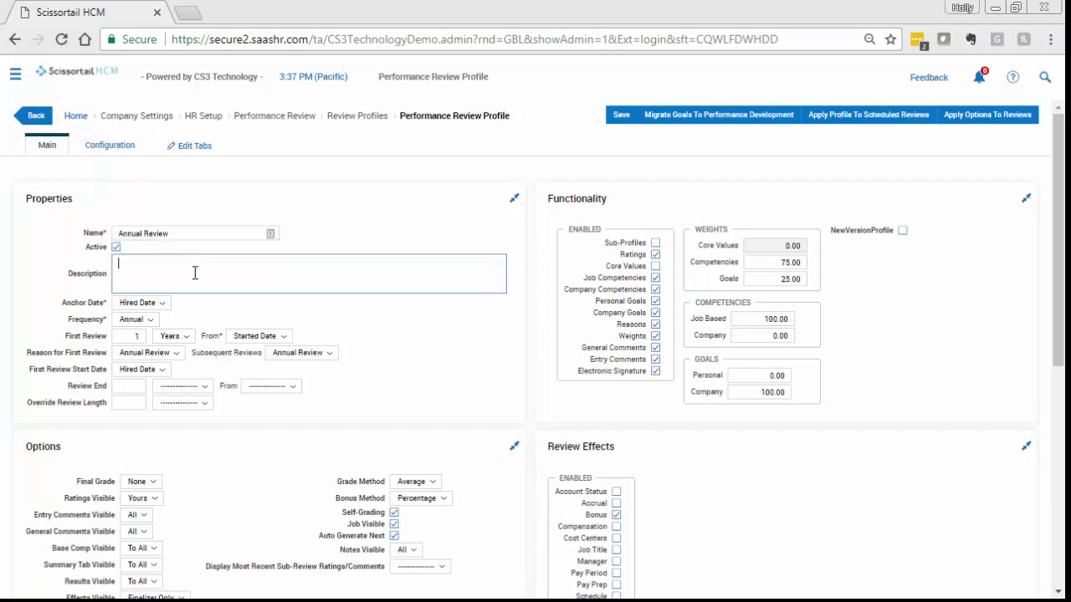
key("ctrl+v")
Set the profile's anchor date to Calendar Day with the date 01/01/2018
left_click(161, 306)
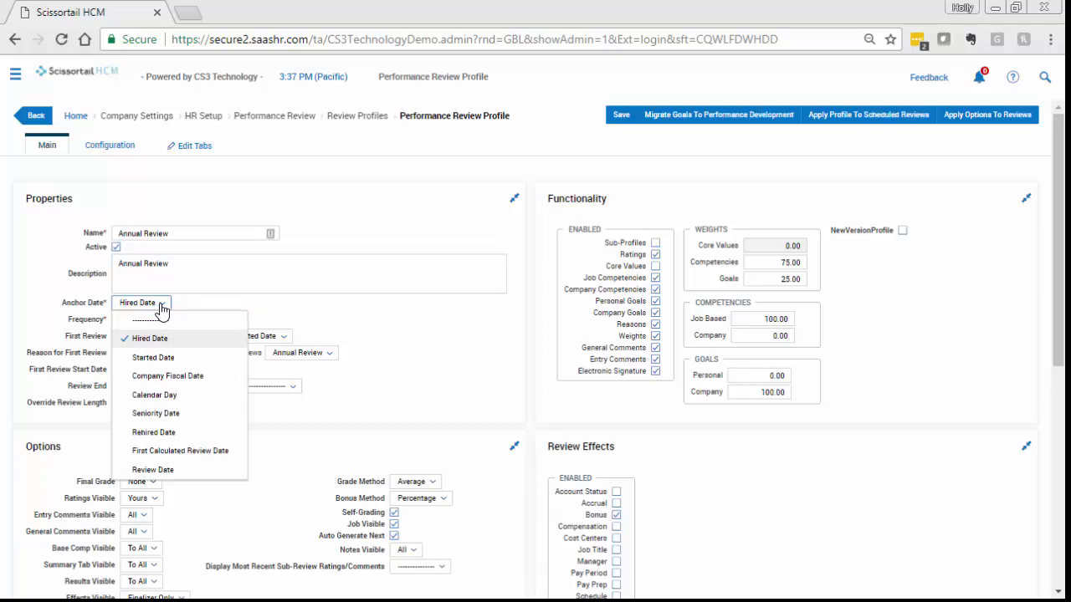
left_click(167, 396)
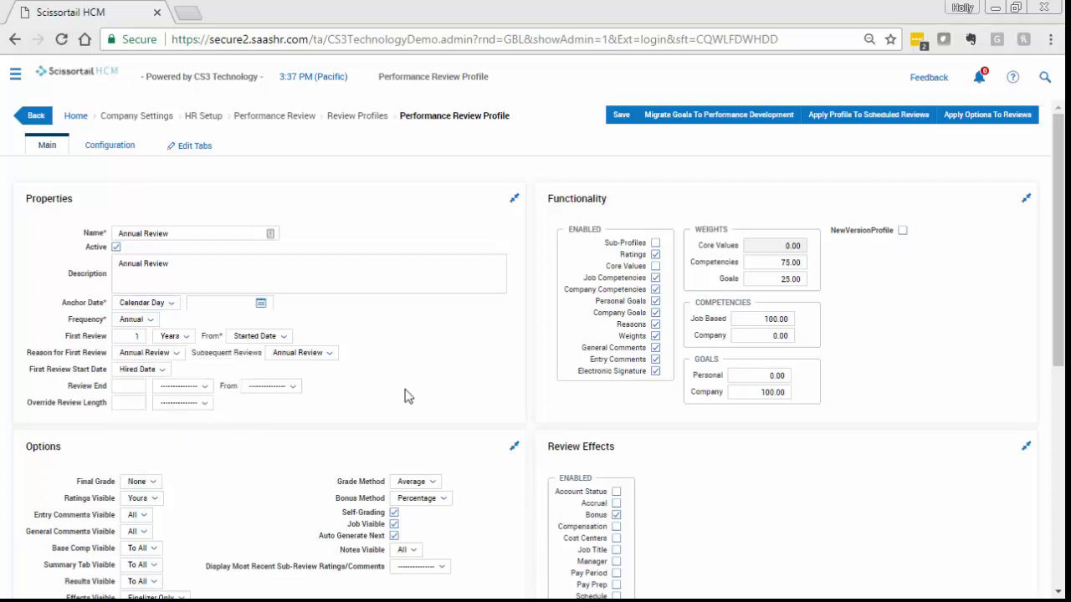
left_click(260, 304)
left_click(300, 214)
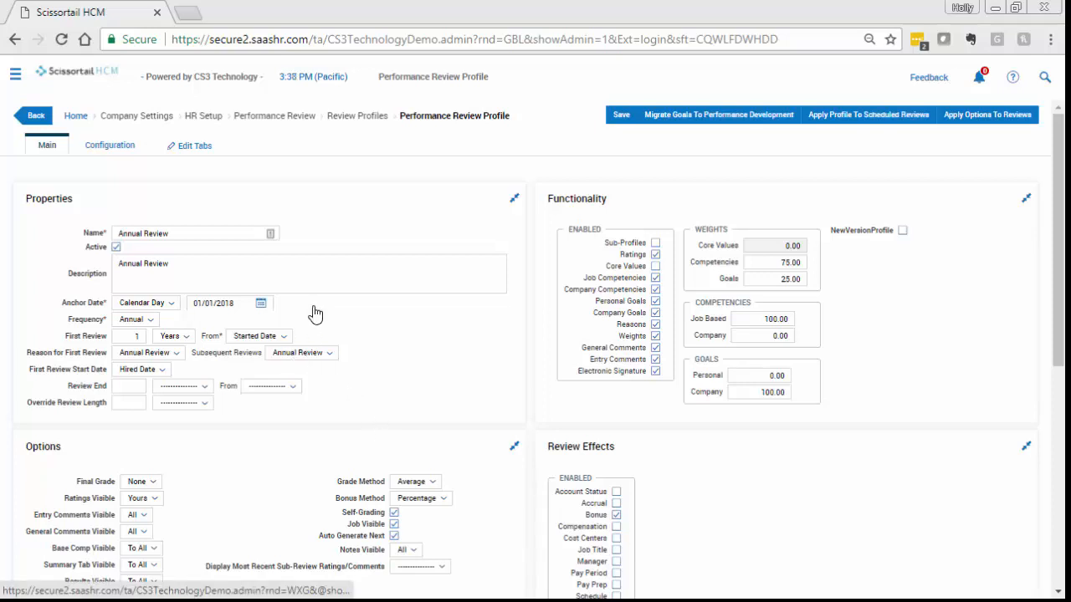
Set the profile's first review to 30 days from the Hired Date
left_click(133, 336)
type("1")
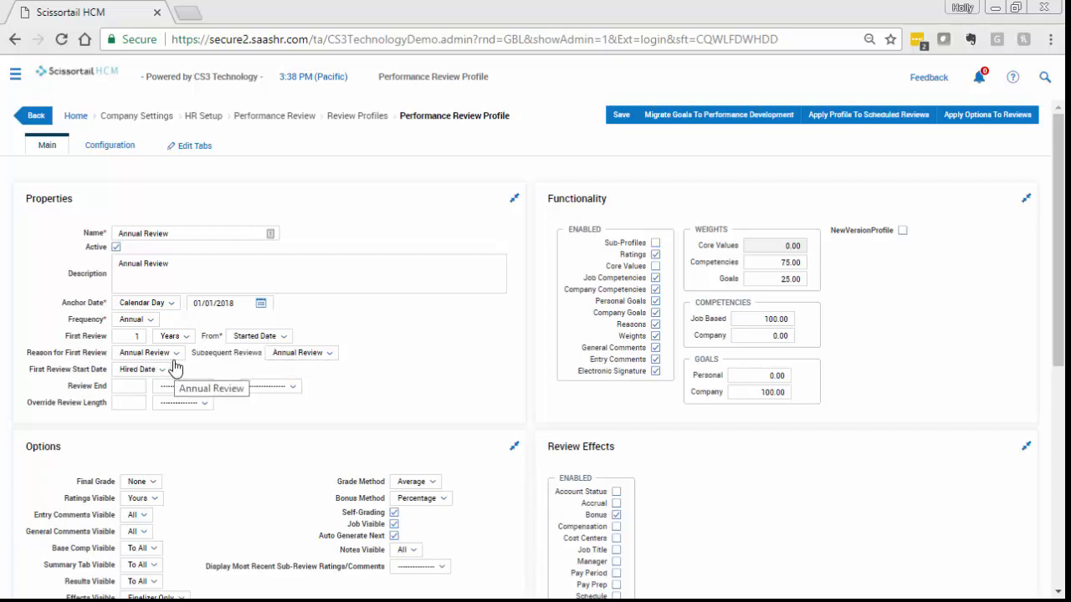
double_click(125, 341)
type("3")
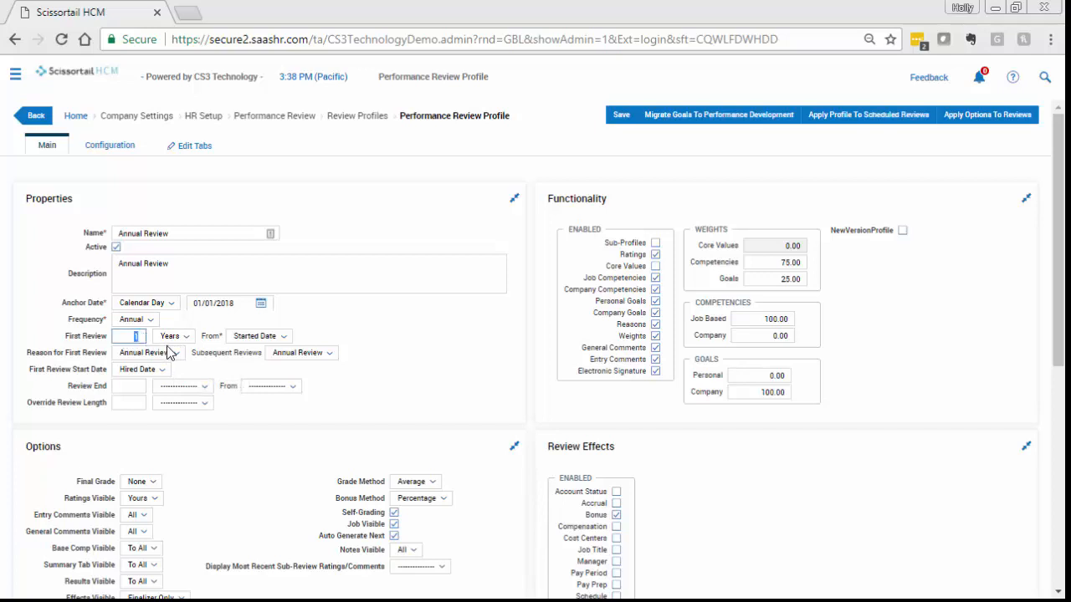
type("0")
left_click(177, 338)
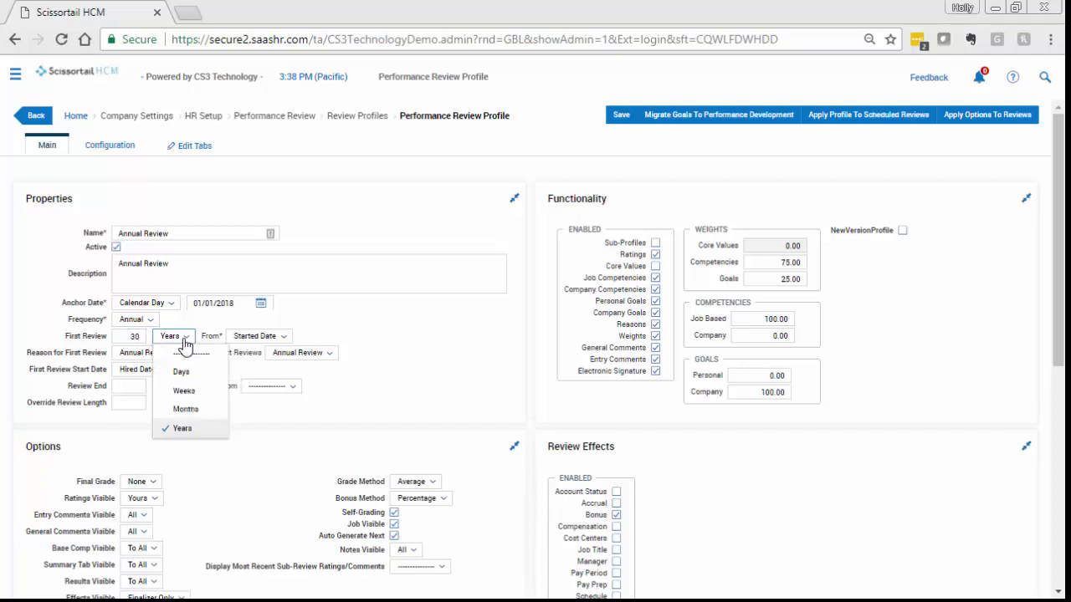
left_click(183, 370)
left_click(255, 335)
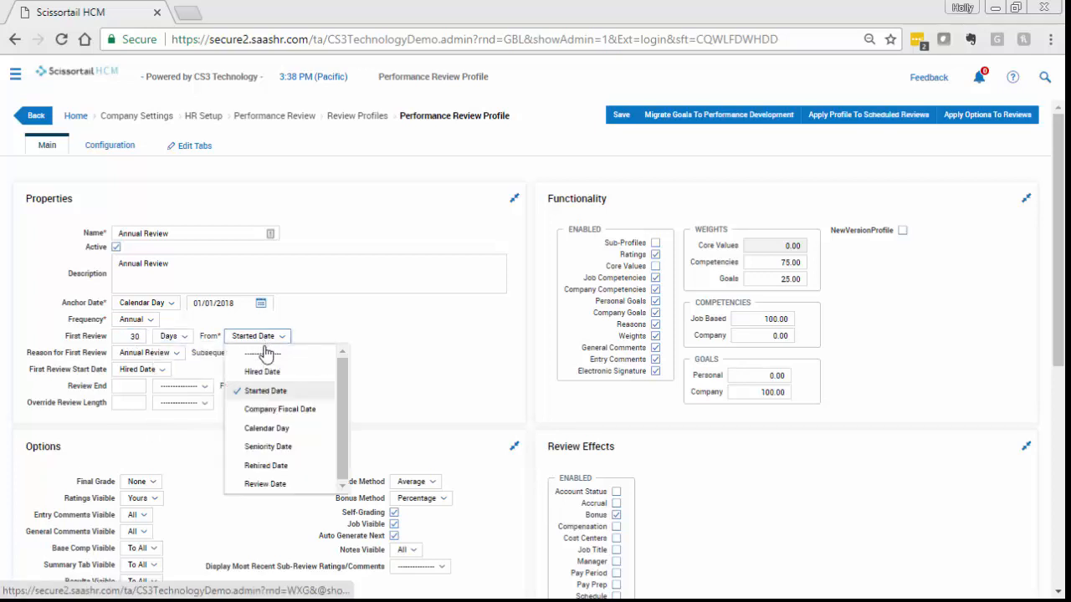
left_click(260, 371)
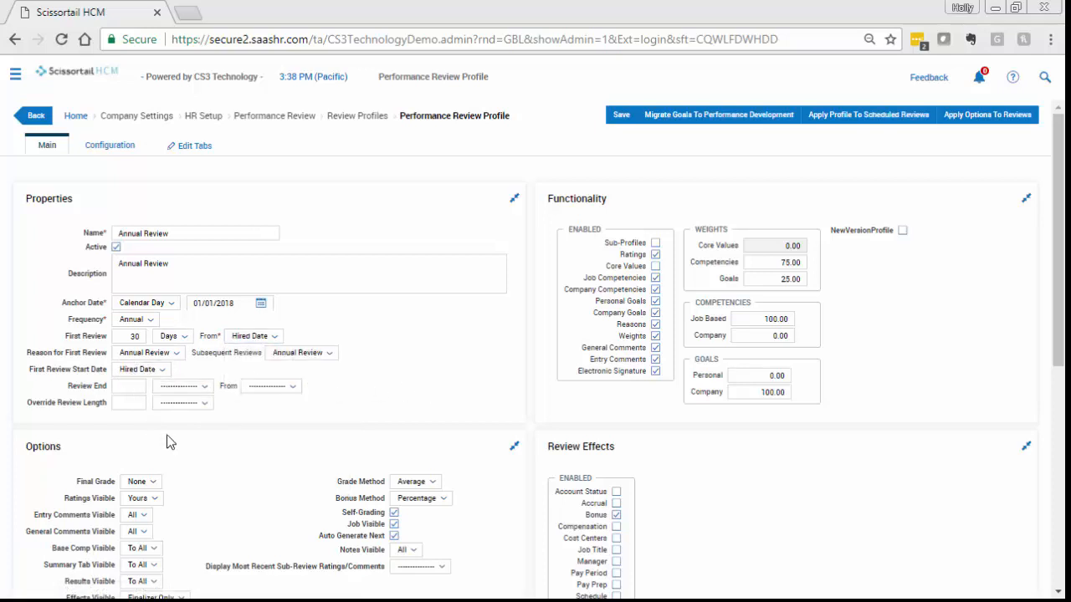
Examine the available choices for base compensation visibility in the profile's options, leaving the selection as it is
scroll(168, 443, "down", 3)
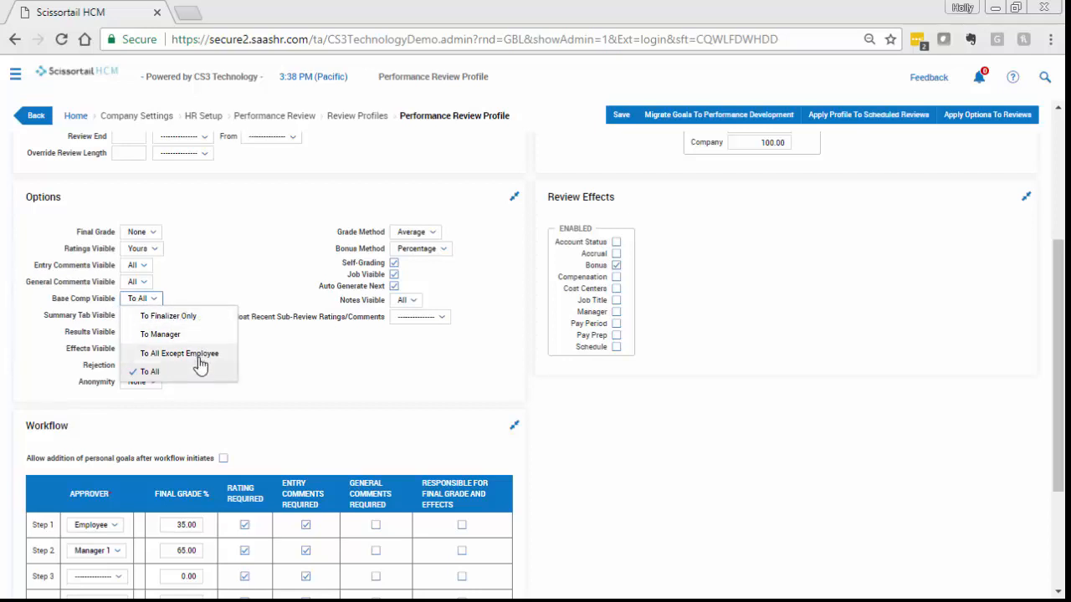
left_click(264, 359)
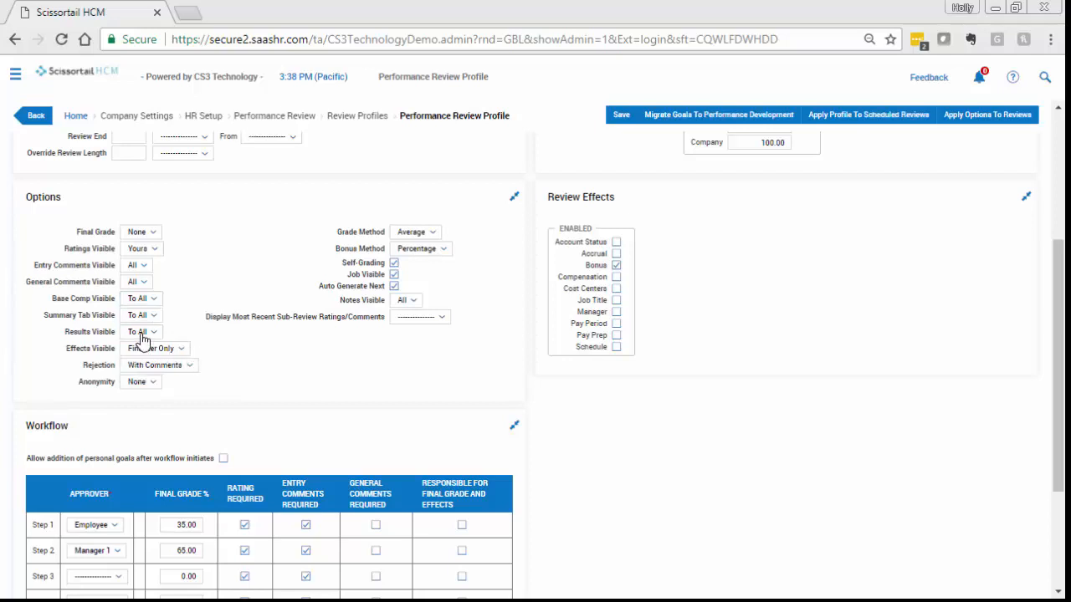
Examine the available choices for results visibility and rejection in the profile's options, keeping the current selections
left_click(143, 335)
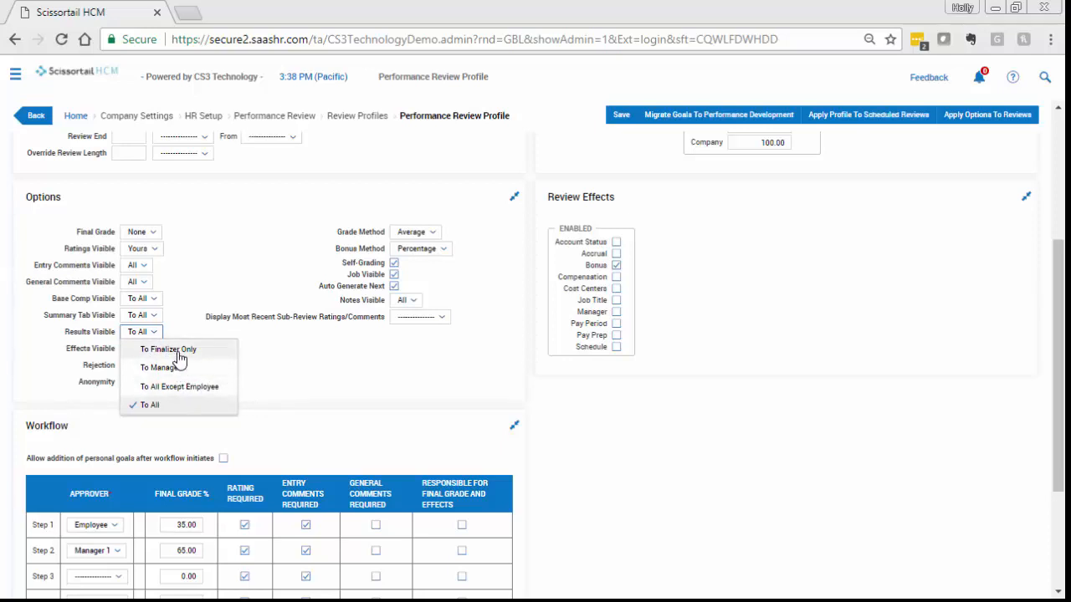
left_click(294, 365)
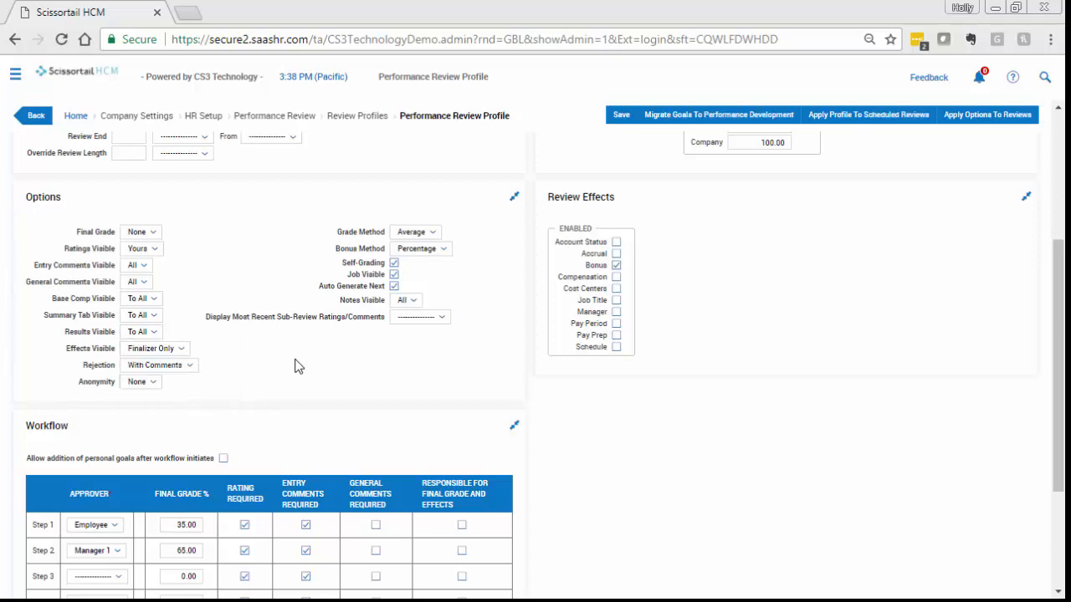
left_click(152, 368)
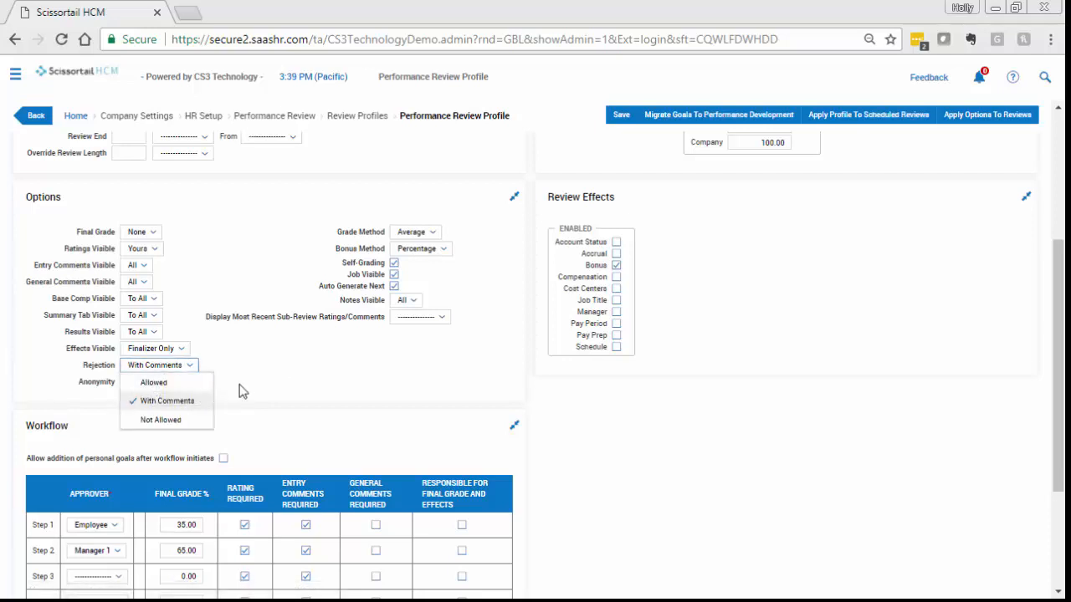
left_click(240, 391)
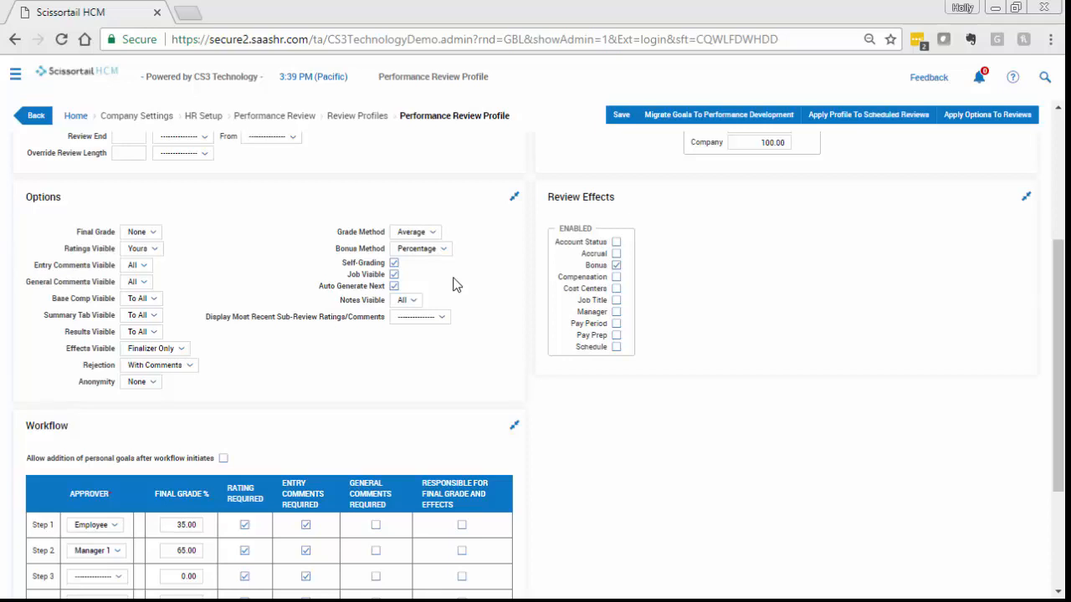
Set the workflow's Step 3 approver to Specific Person and assign the employee with the username starting with "pp" from the employee lookup
scroll(451, 345, "down", 3)
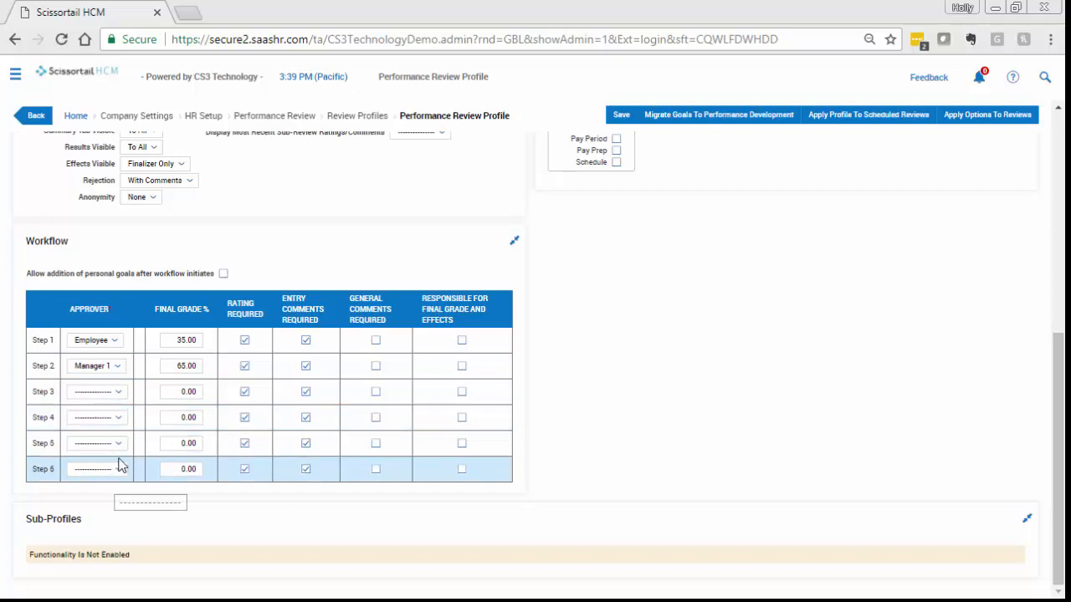
left_click(118, 400)
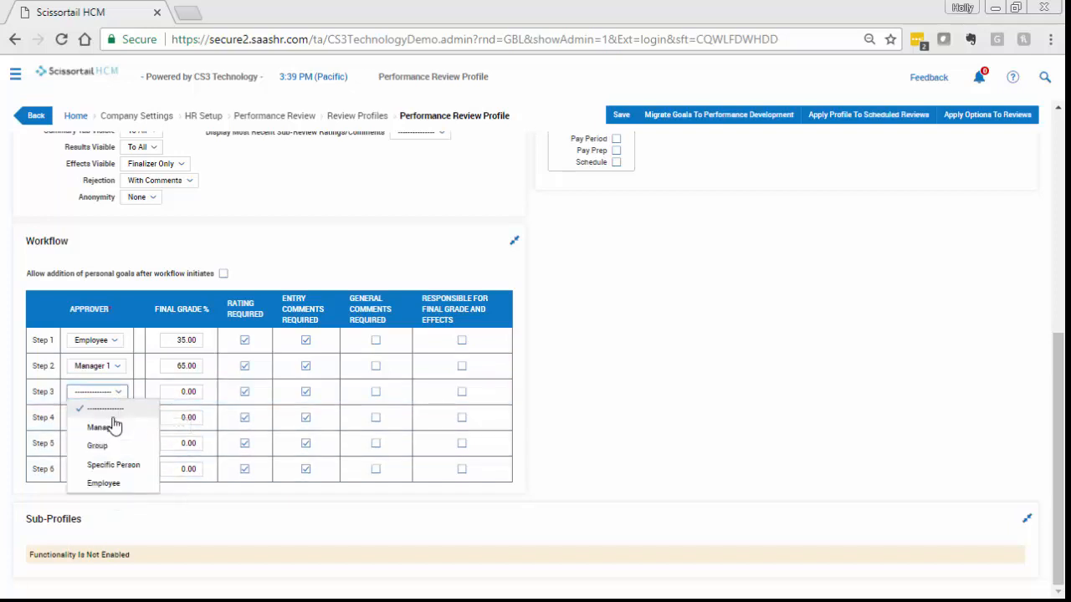
left_click(110, 465)
left_click(286, 402)
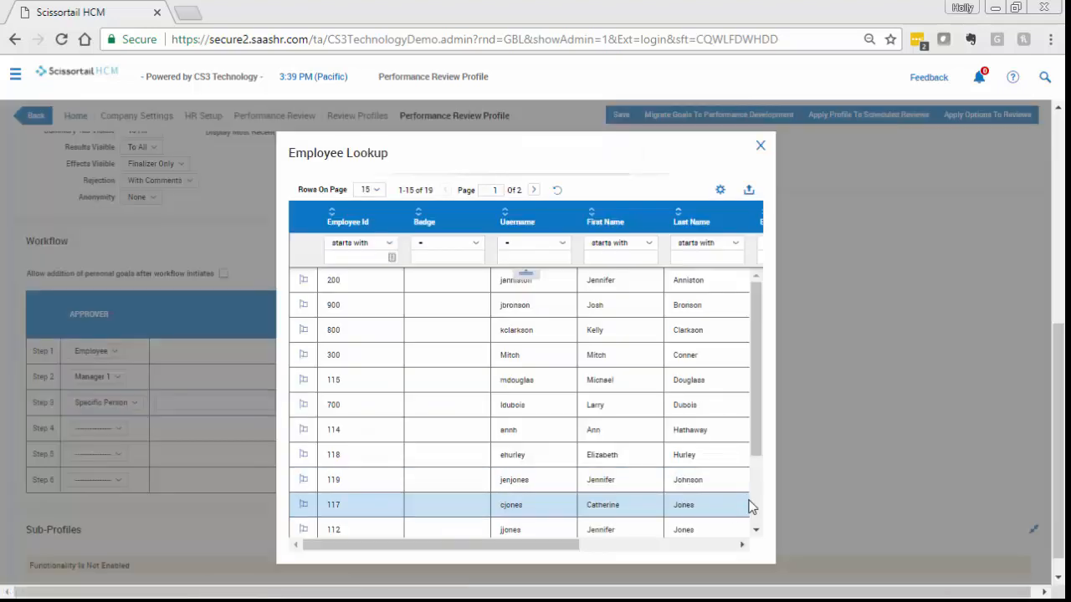
scroll(755, 483, "down", 1)
scroll(755, 502, "down", 2)
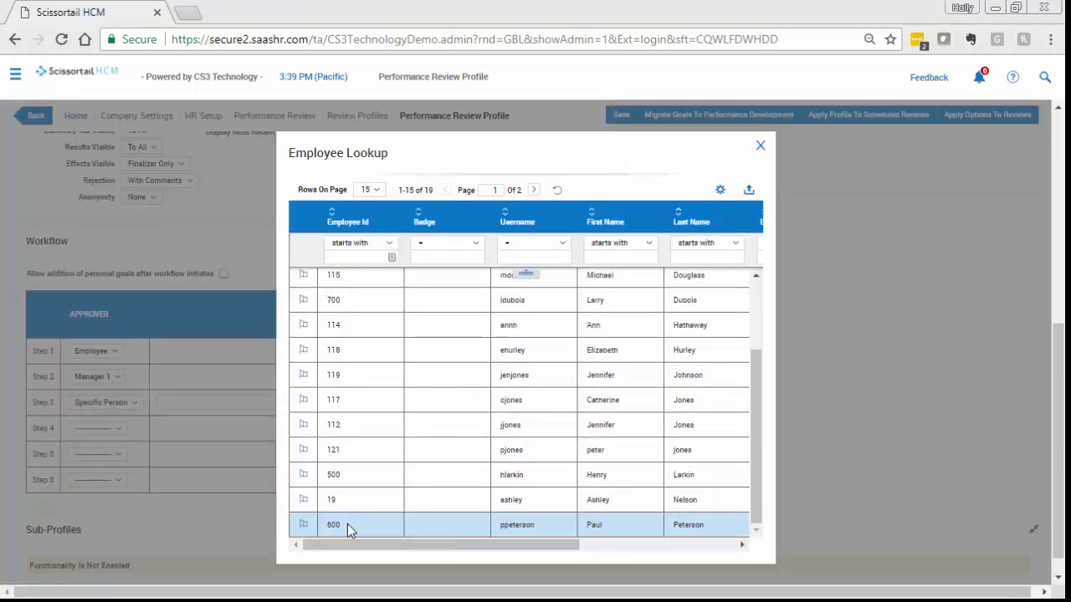
left_click(304, 525)
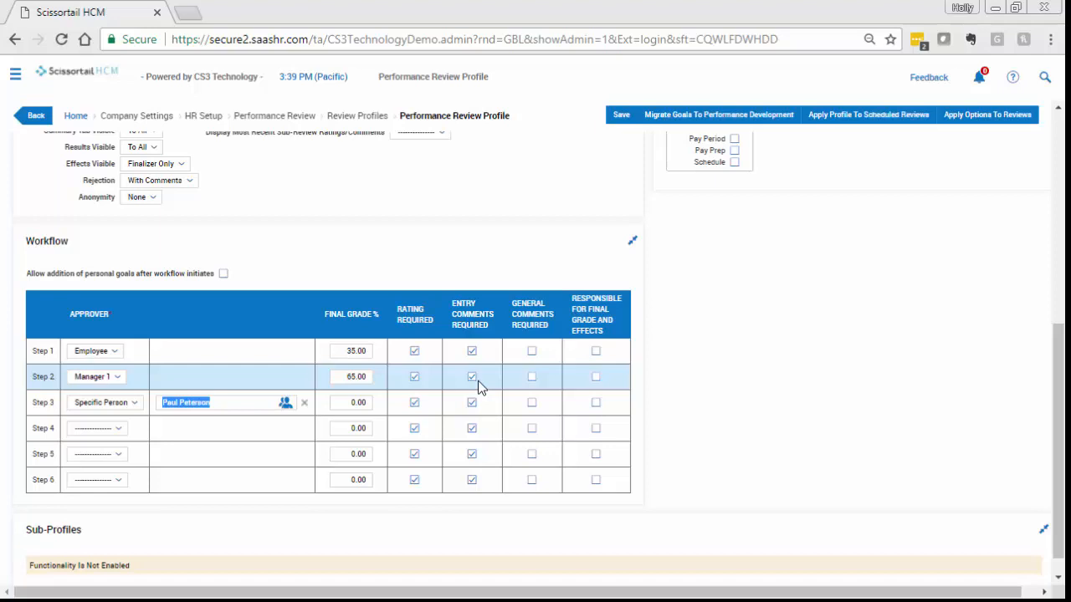
Make Manager 1 responsible for final grade and effects, and remove the rating and entry comments requirements from workflow Step 3
left_click(596, 378)
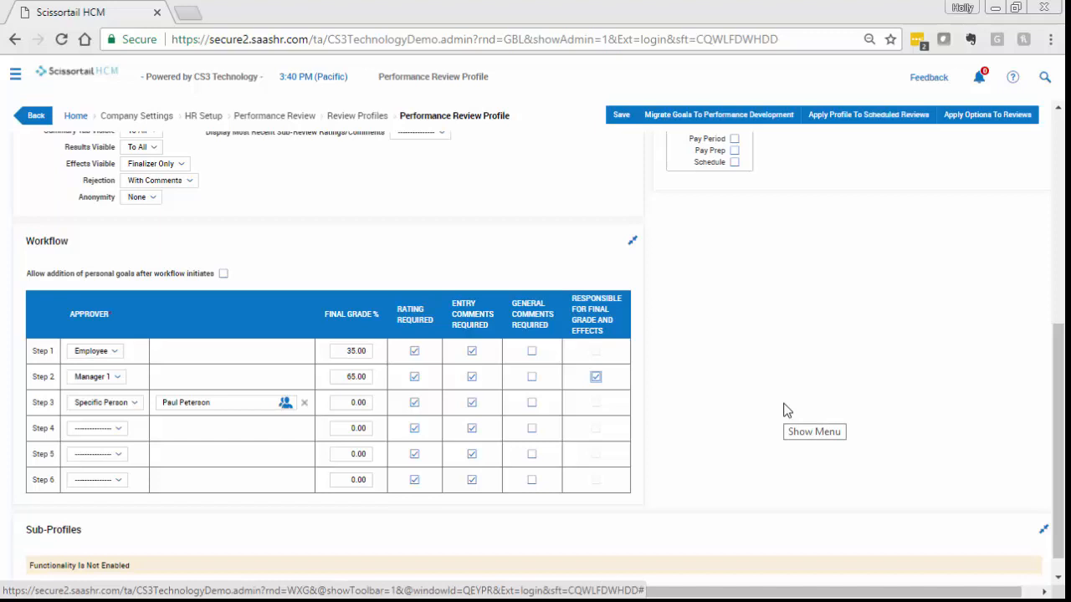
left_click(414, 402)
left_click(472, 404)
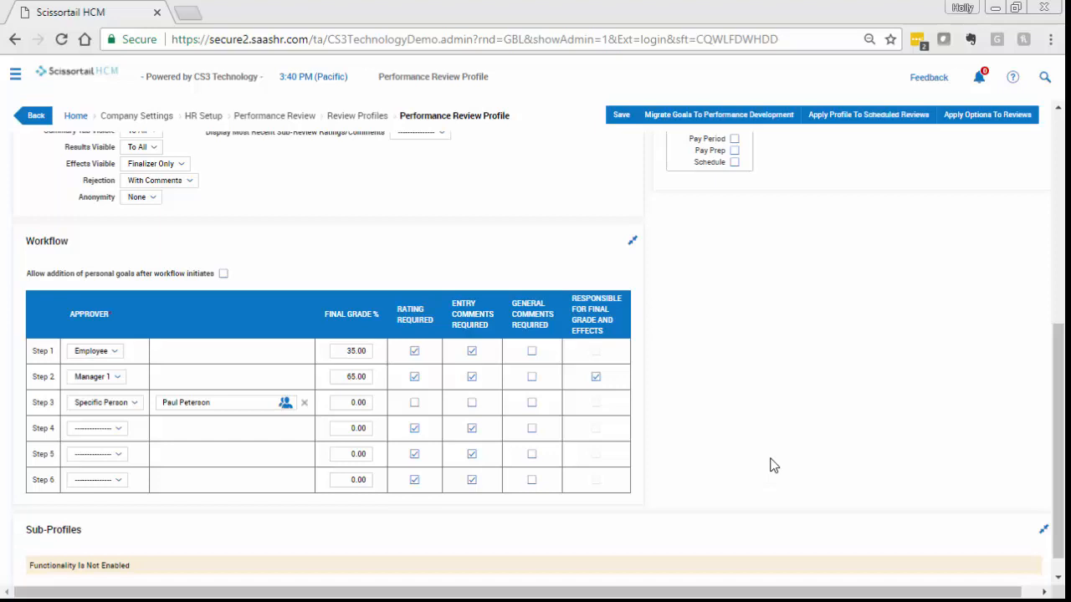
Set the profile's functionality weights to 50 for Competencies and 50 for Goals
scroll(773, 466, "up", 10)
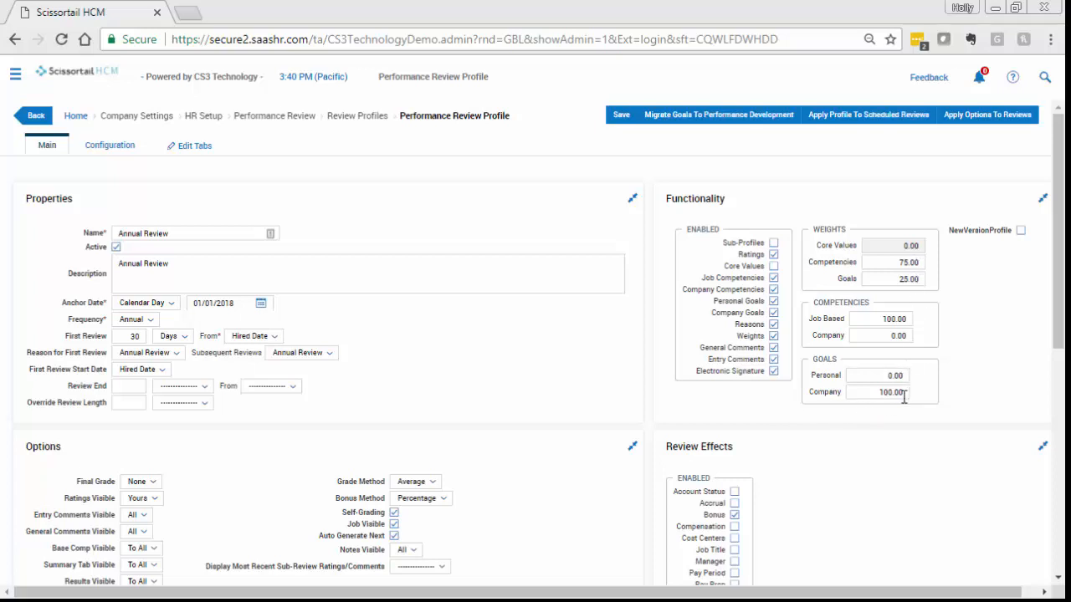
left_click(911, 266)
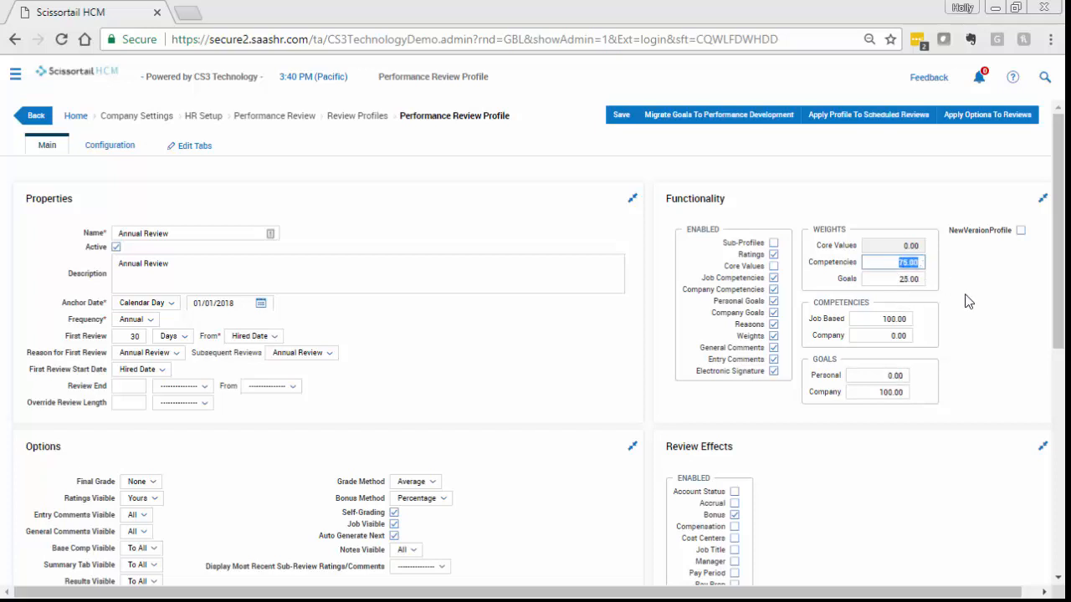
type("50")
key("Tab")
type("50")
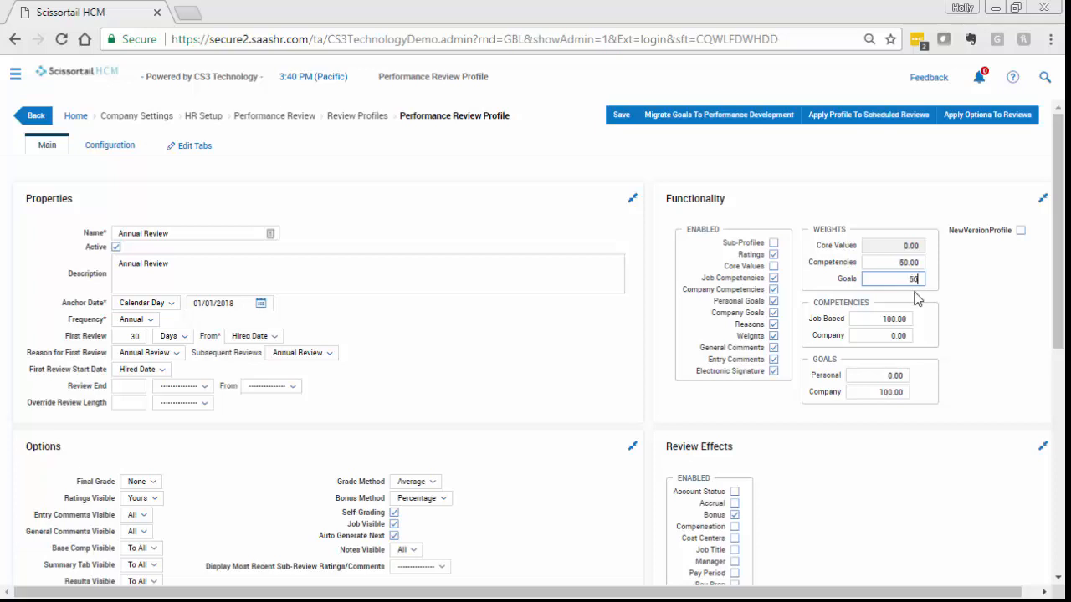
left_click(965, 321)
Enable Compensation as a review effect and save the profile
left_click_drag(1055, 244, 1056, 322)
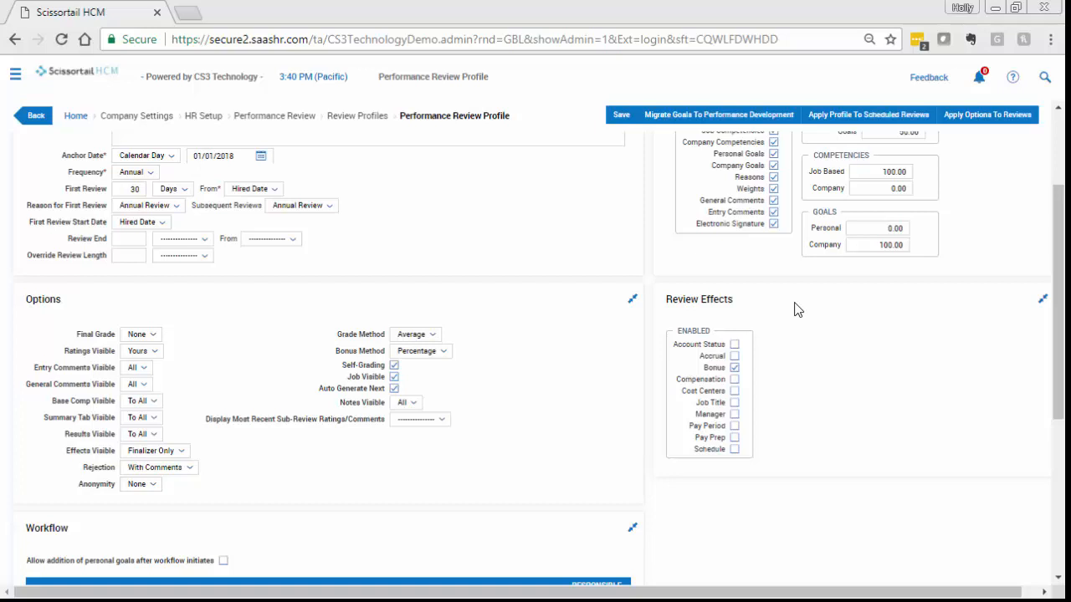
left_click(734, 380)
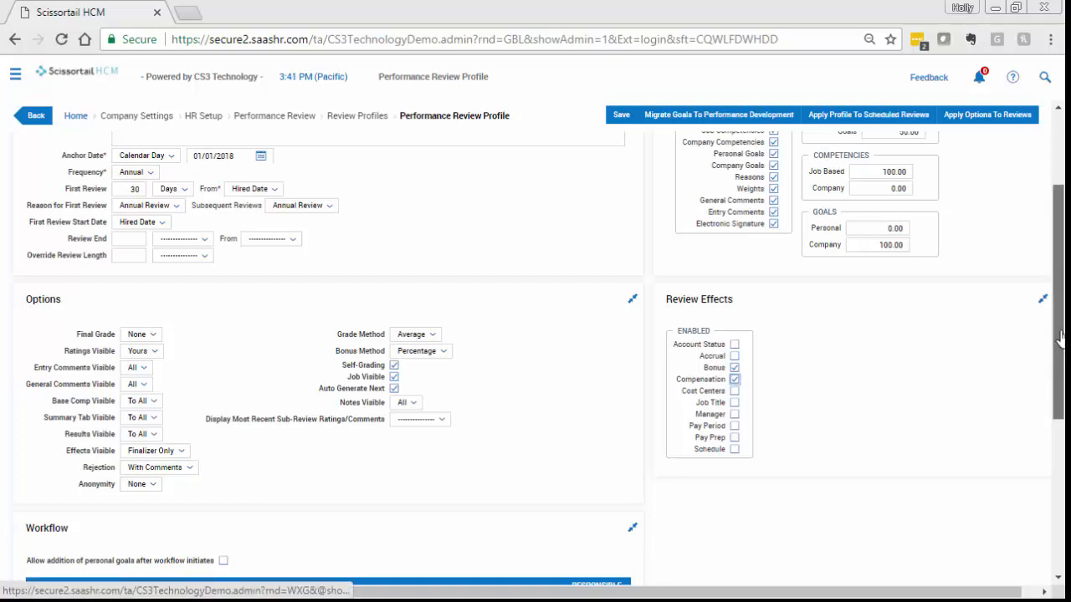
left_click_drag(1059, 346, 1059, 269)
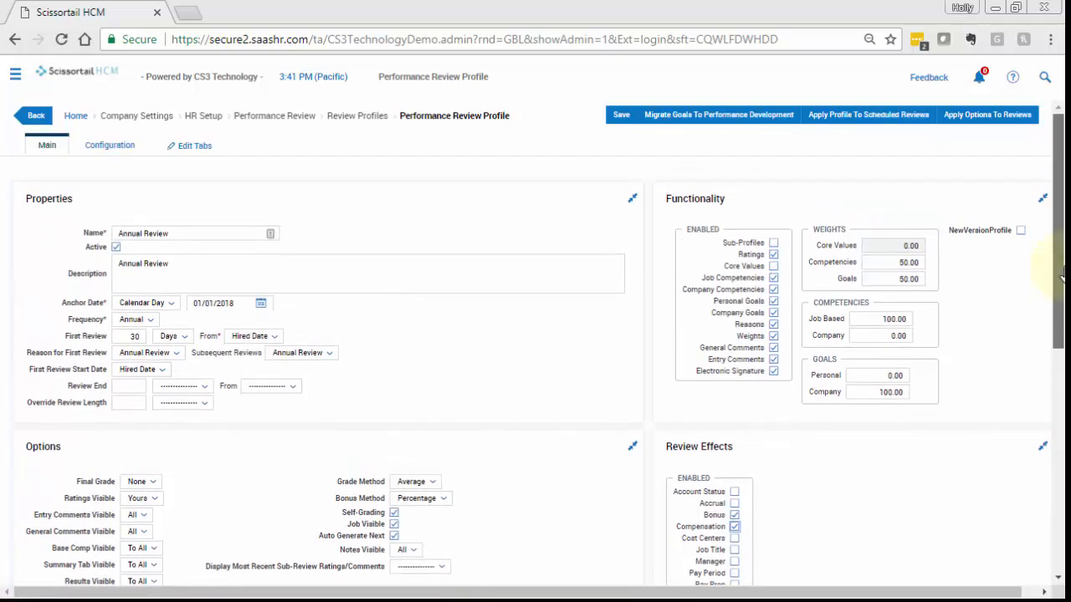
left_click(621, 117)
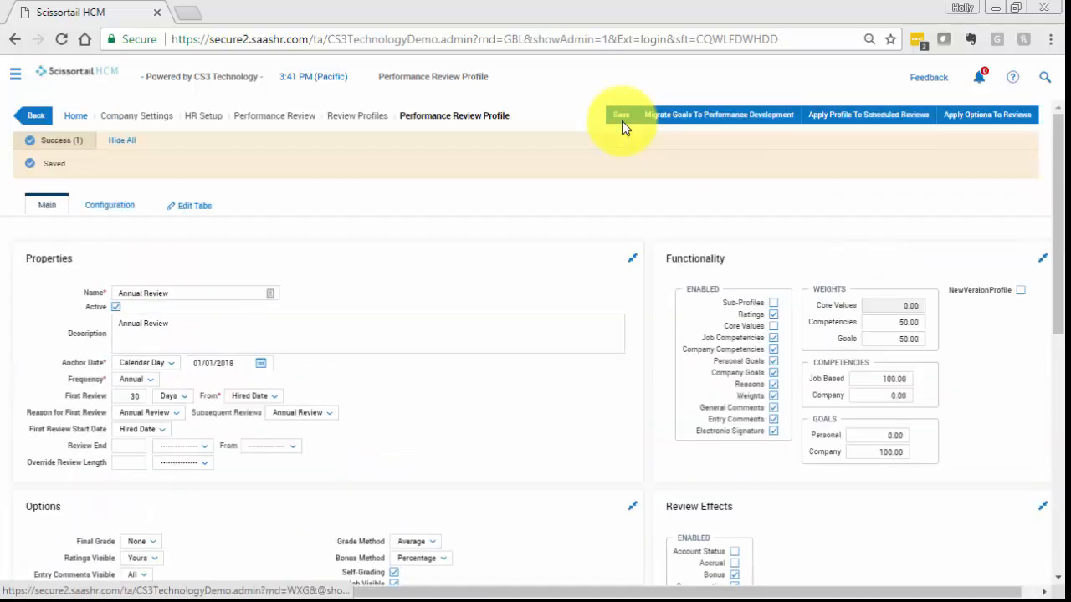
Add all ratings to the Annual Review profile's configuration
left_click(100, 206)
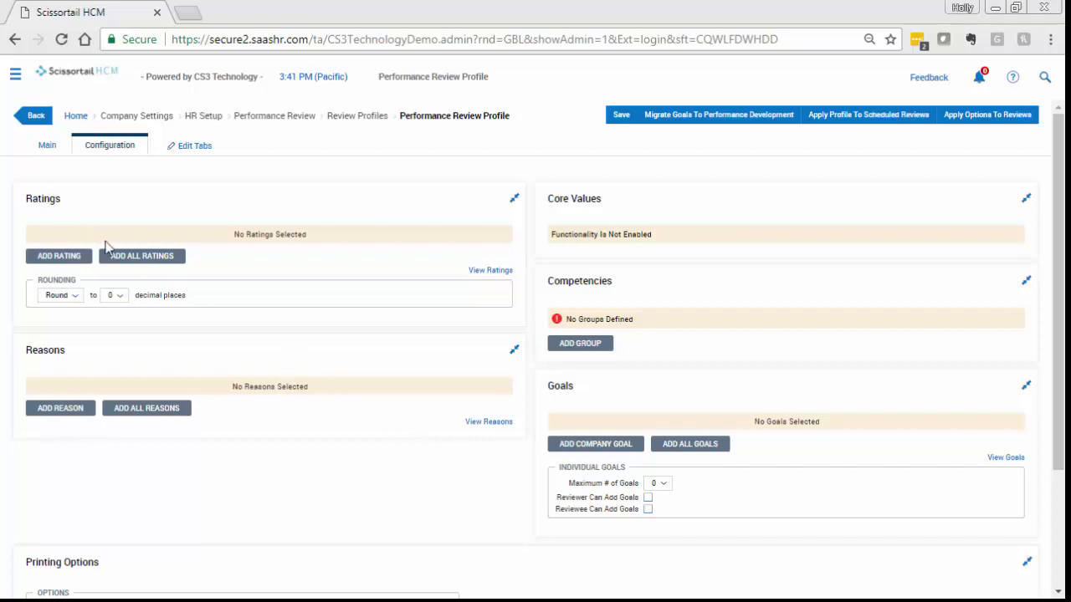
left_click(132, 256)
left_click(673, 382)
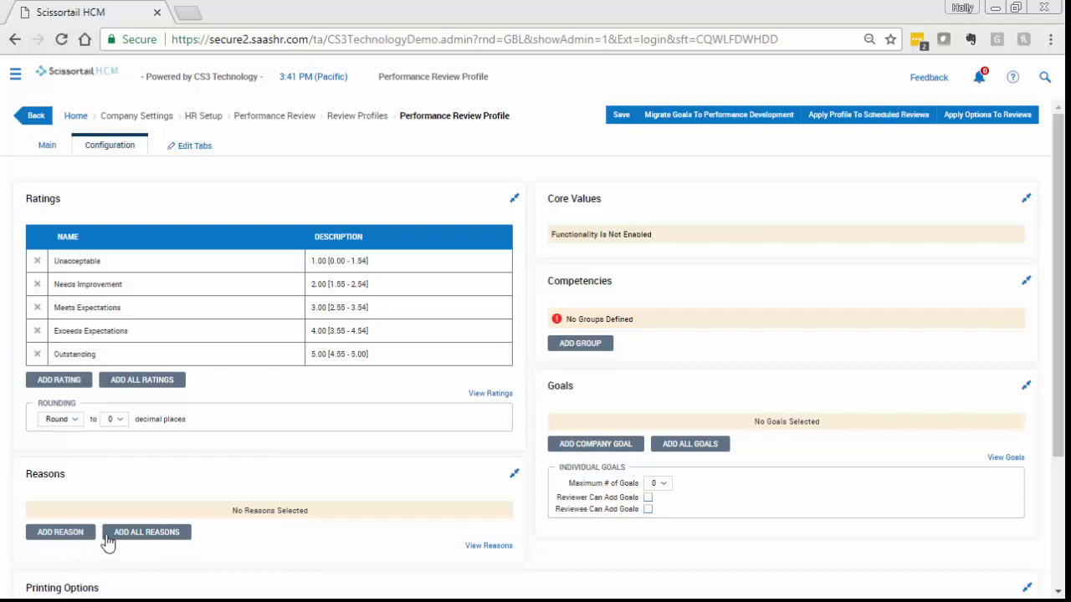
Add Annual Review as a reason in the profile's configuration and save the profile
left_click(56, 533)
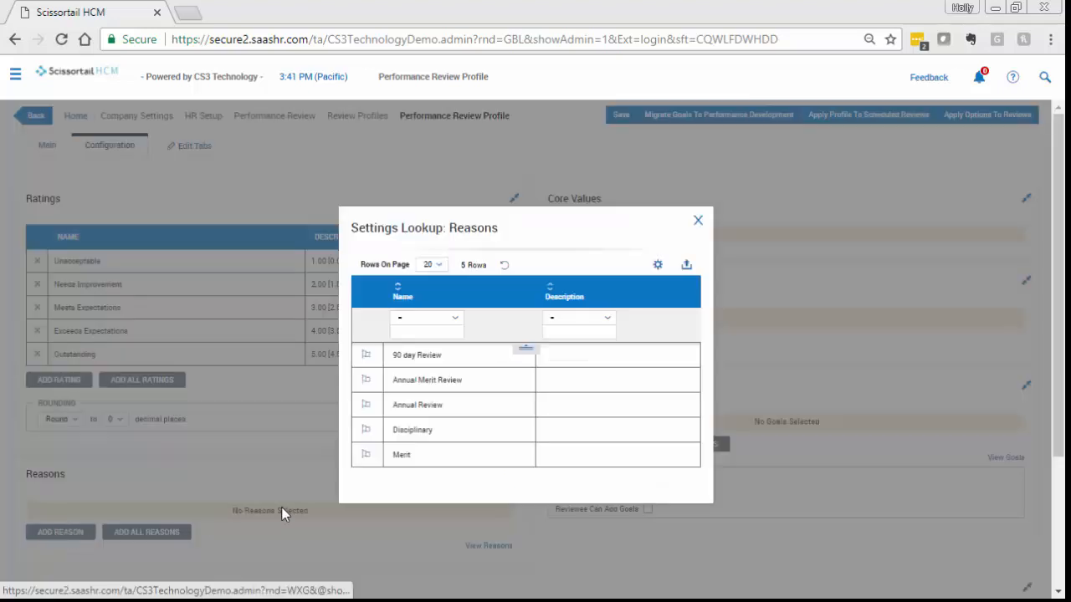
left_click(366, 407)
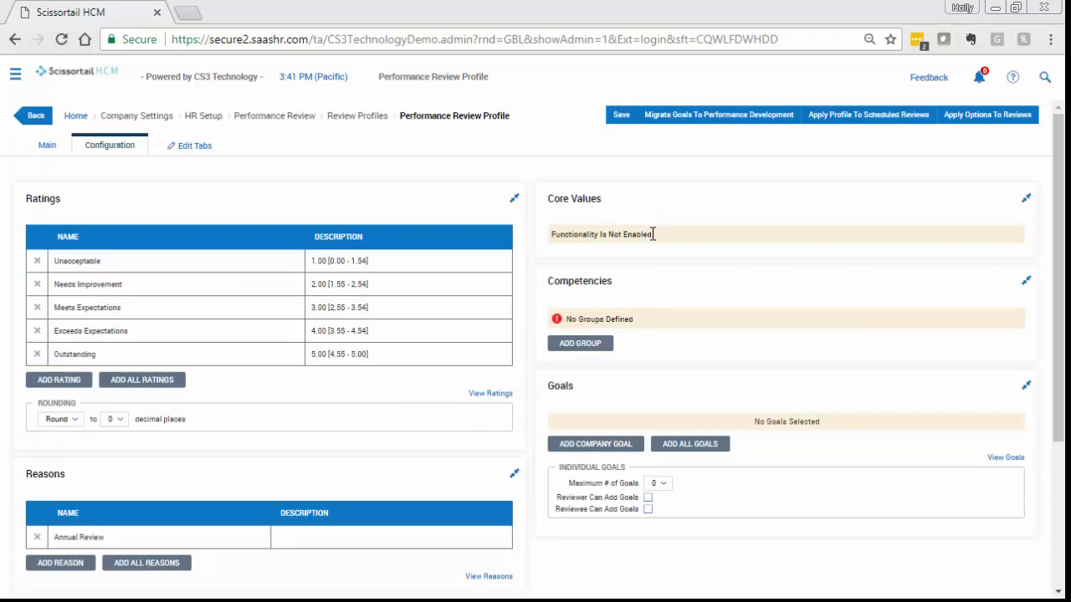
left_click_drag(652, 234, 574, 276)
left_click(604, 261)
left_click(620, 117)
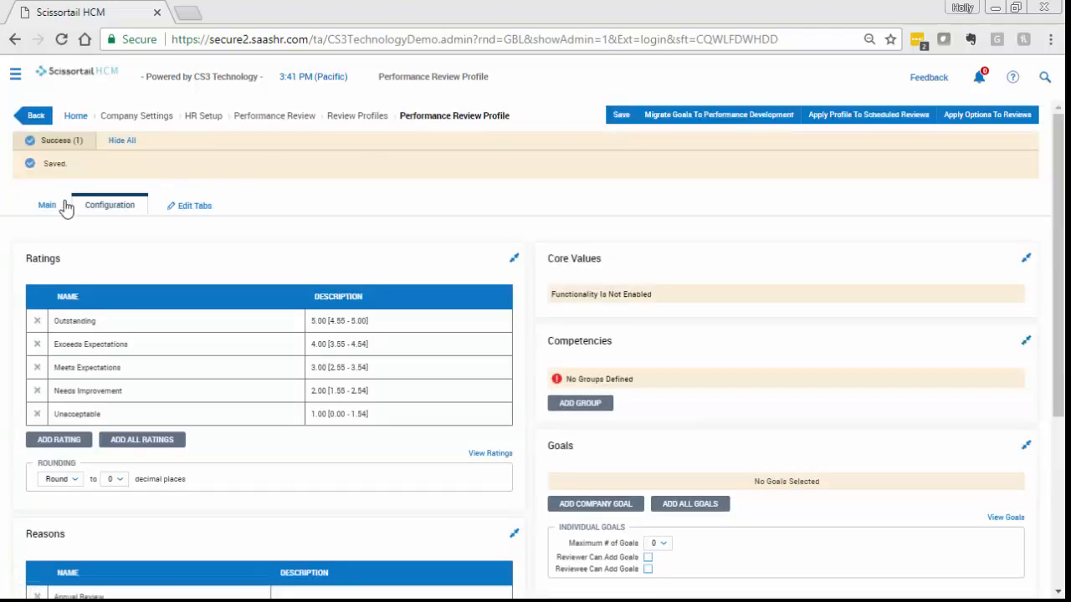
Enable Core Values in the profile's functionality, save the profile, and return to its configuration
left_click(44, 206)
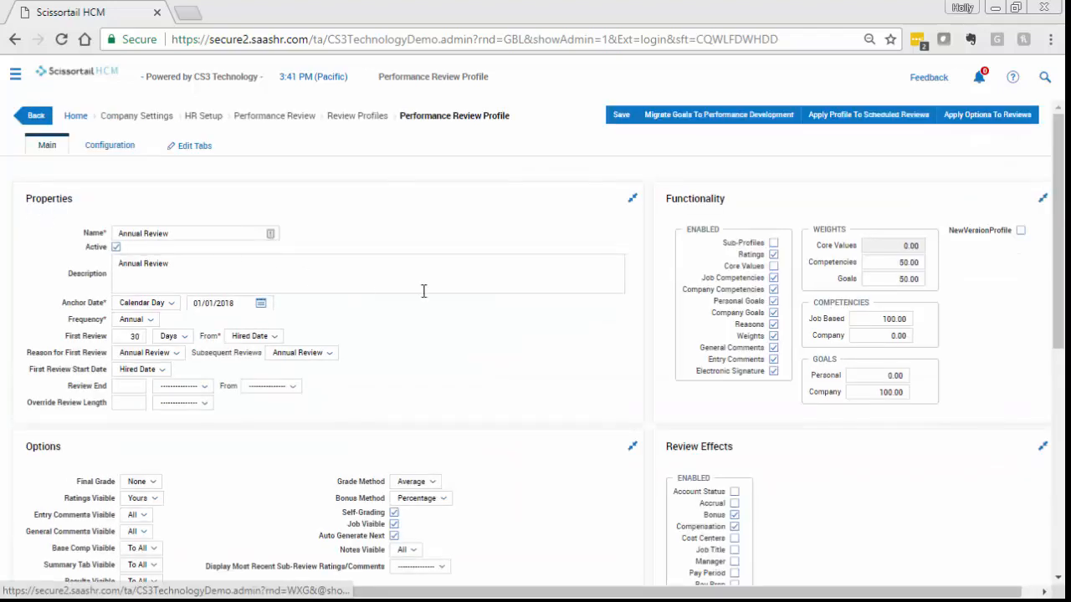
left_click(773, 266)
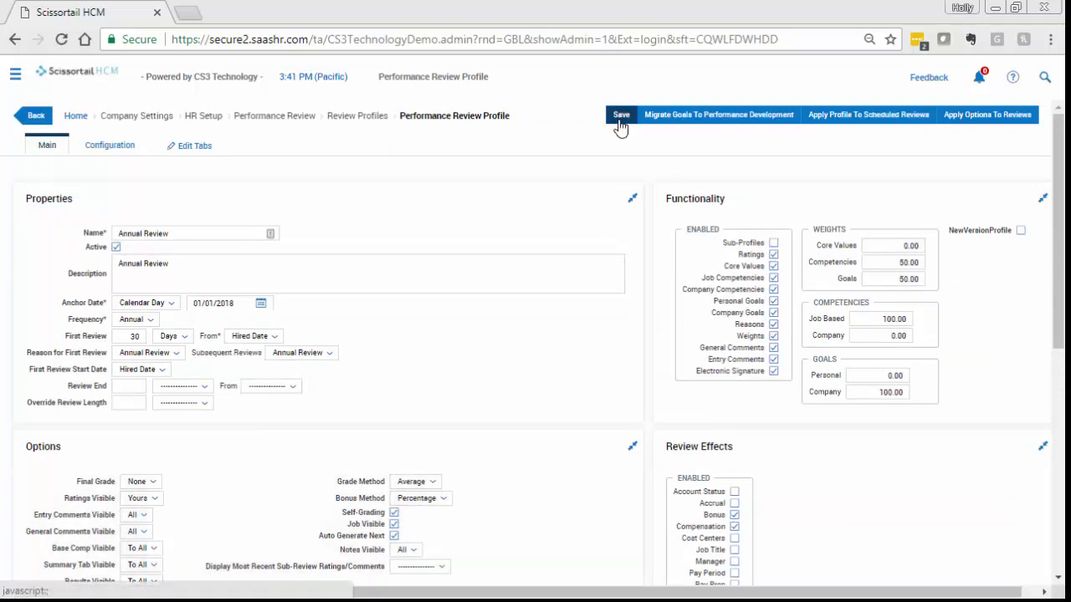
left_click(620, 117)
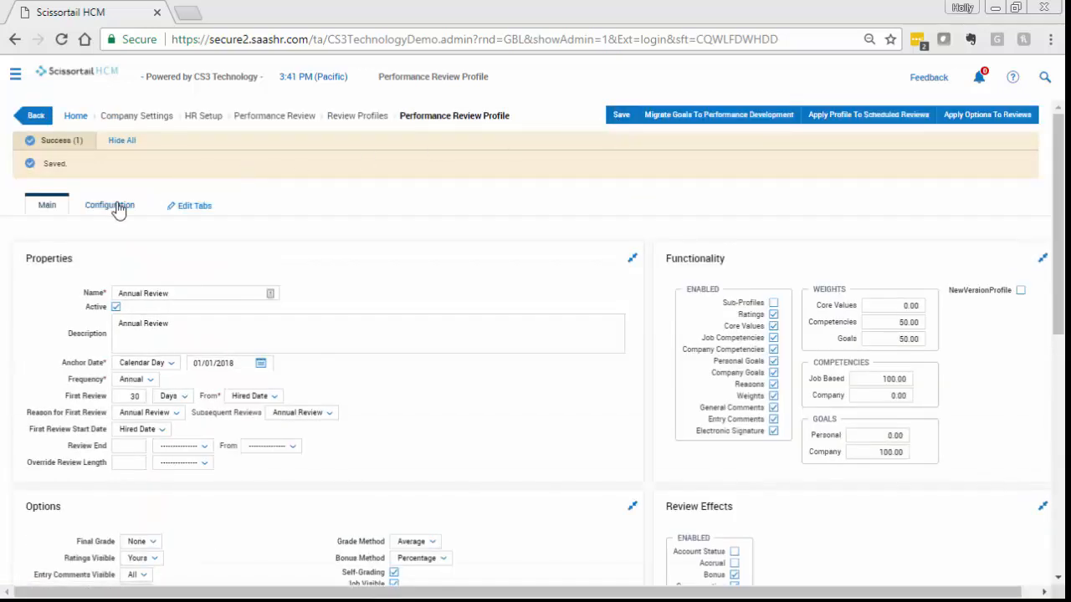
left_click(117, 208)
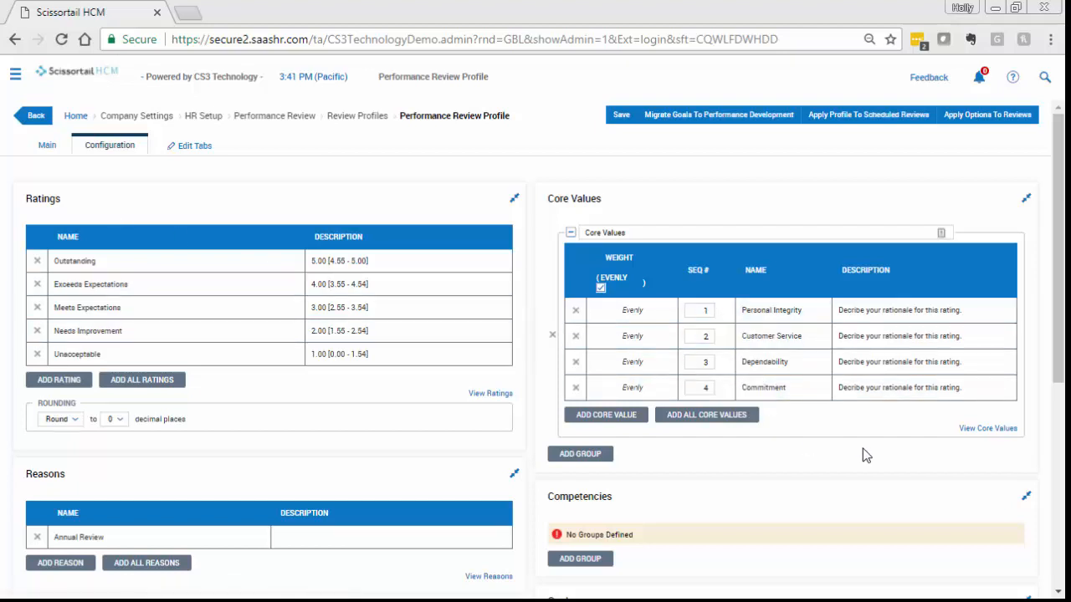
Turn off even weighting for the core values, and turn it back on
left_click(600, 285)
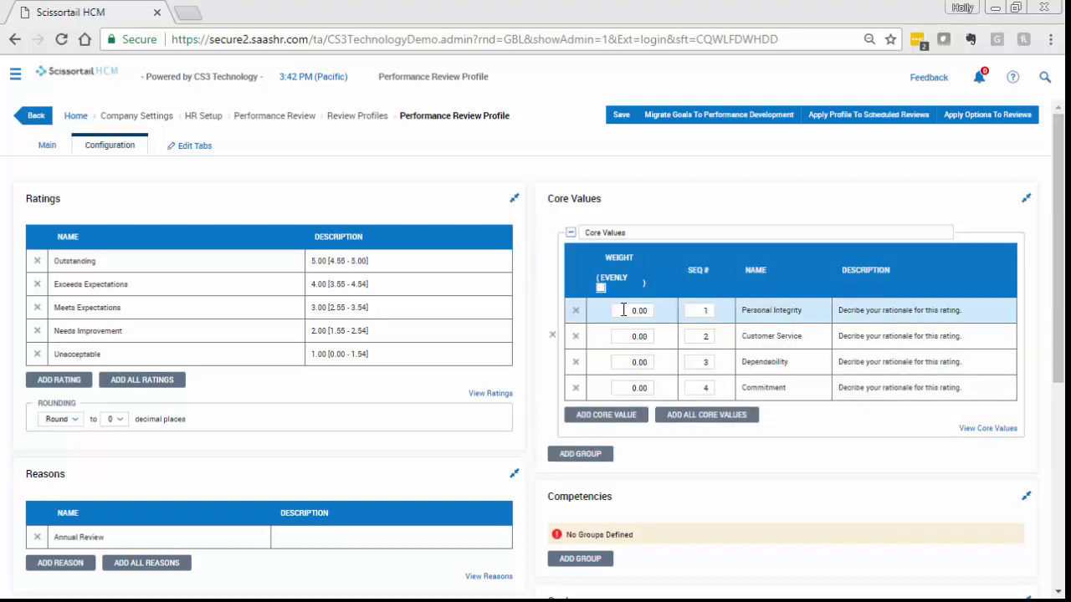
left_click(600, 287)
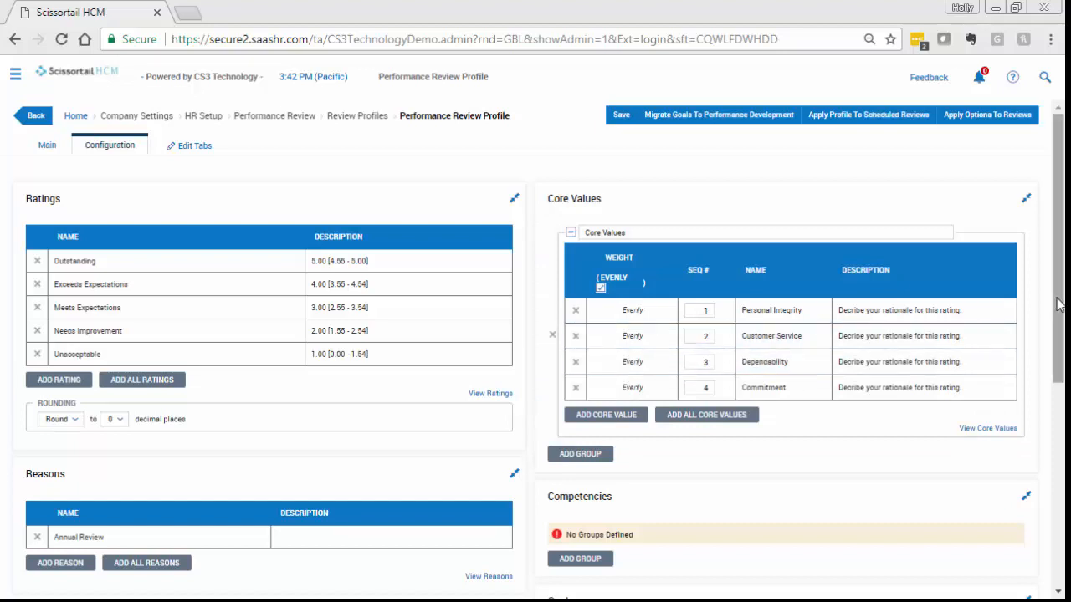
Add a competency group named Competencies and add all competencies to it
left_click_drag(1056, 306, 1056, 449)
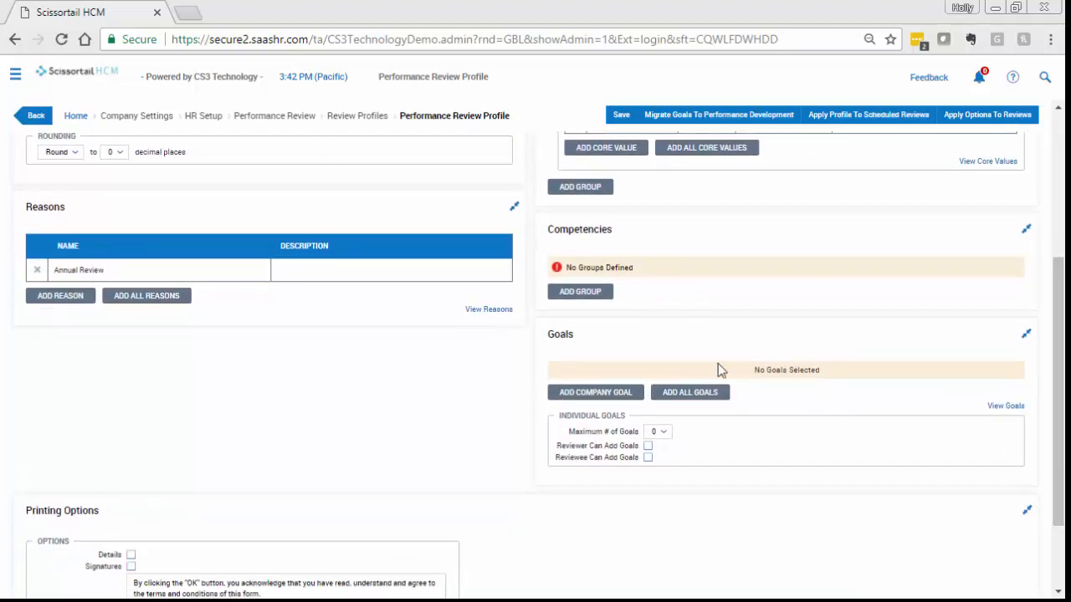
left_click(579, 298)
left_click(687, 262)
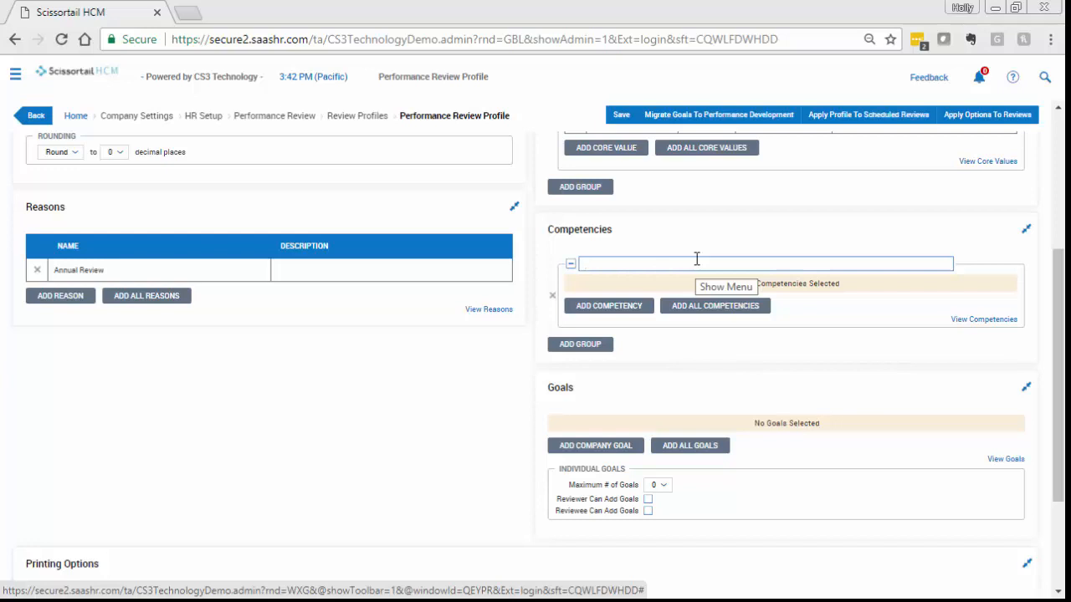
type("Compe")
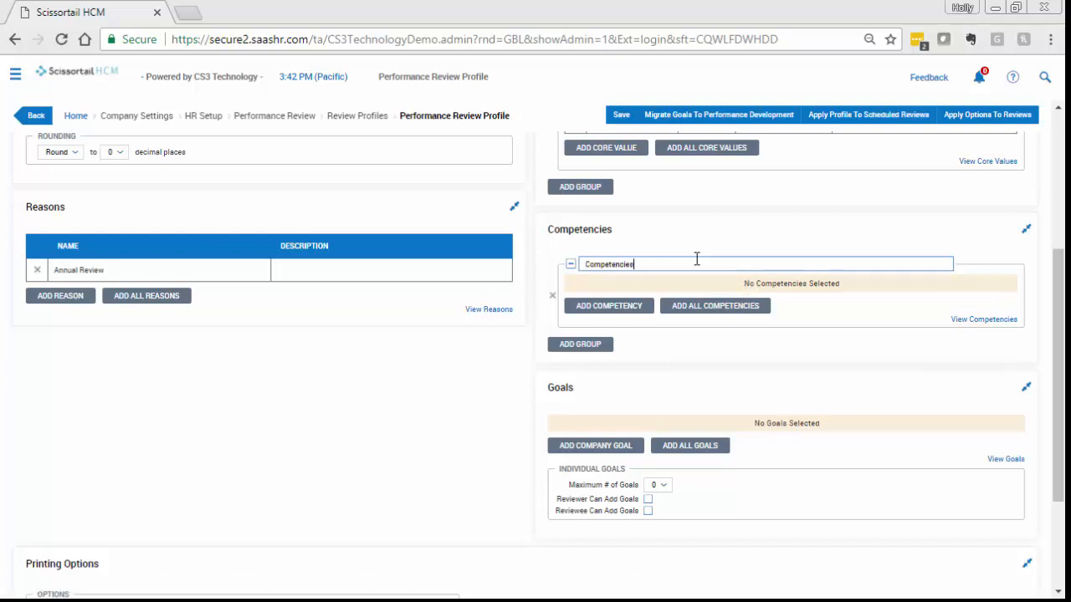
type("tencies")
left_click(694, 307)
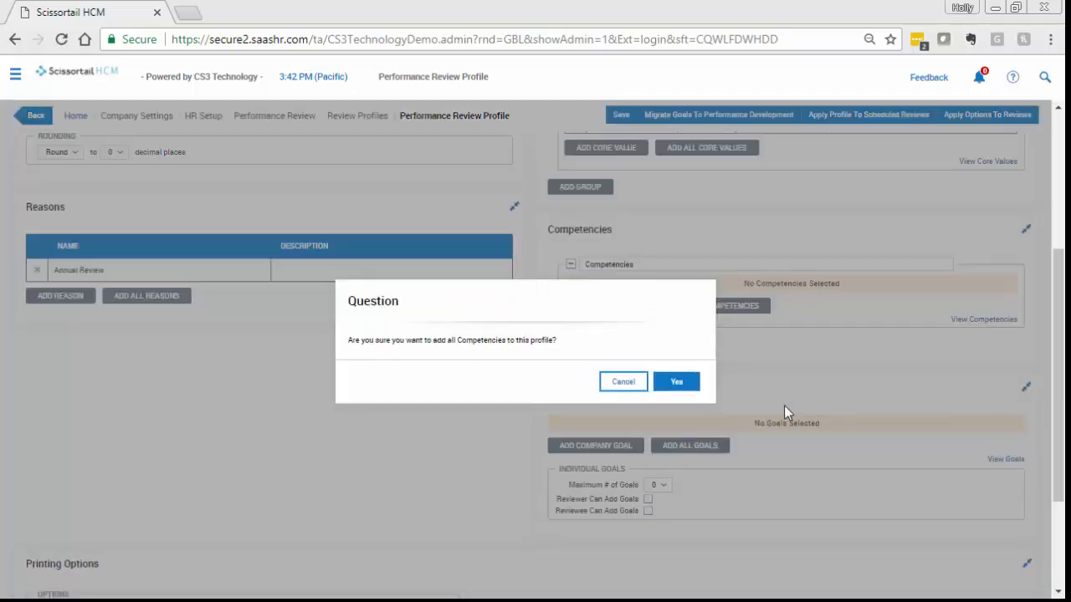
left_click(676, 381)
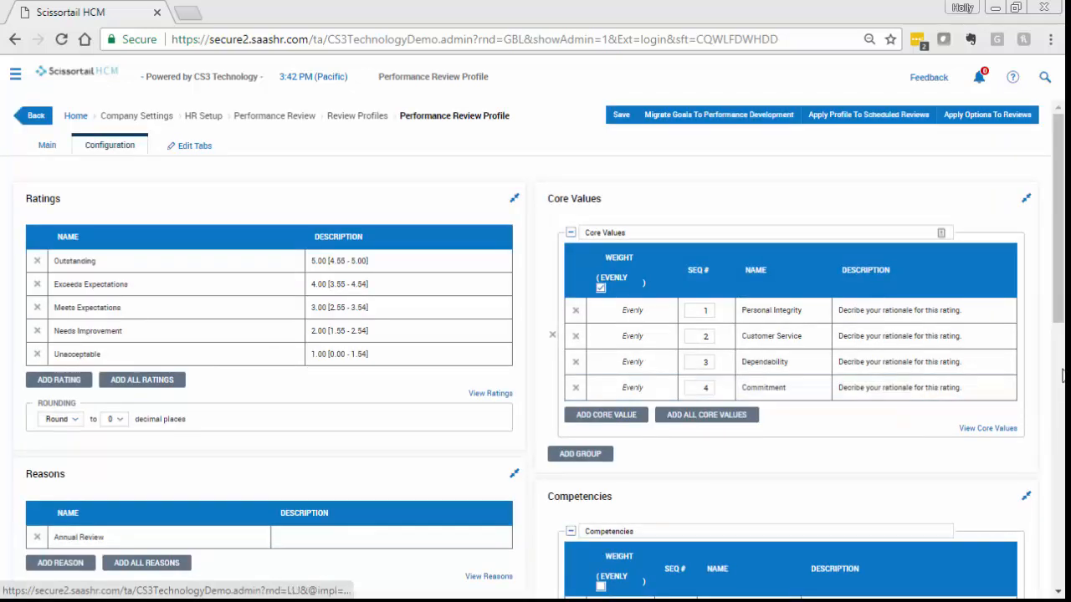
left_click_drag(1055, 296, 1058, 460)
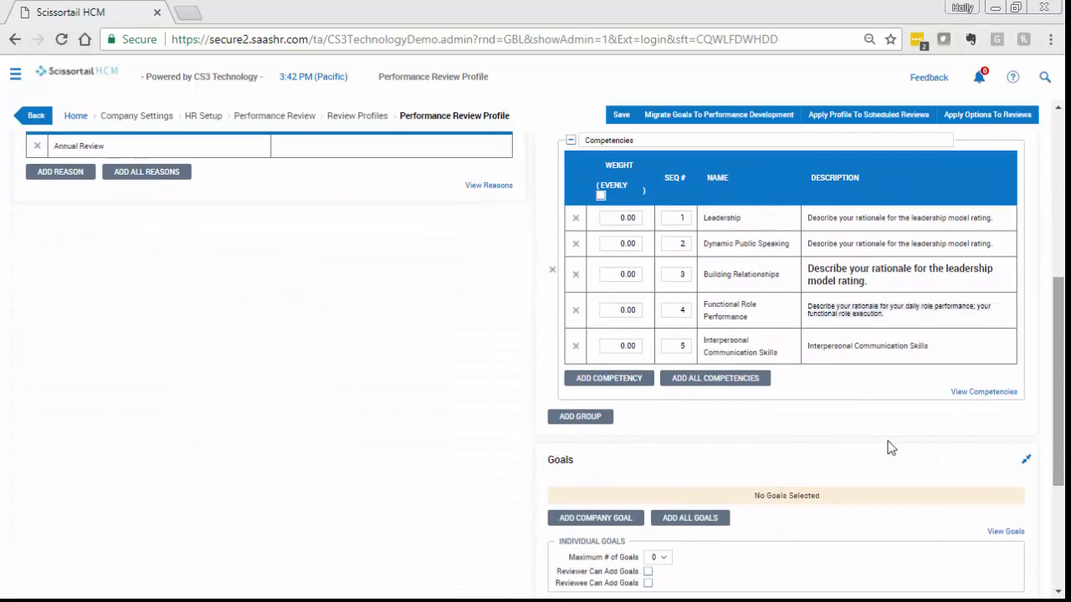
Turn on even weighting for all competencies in the Competencies group
left_click(599, 197)
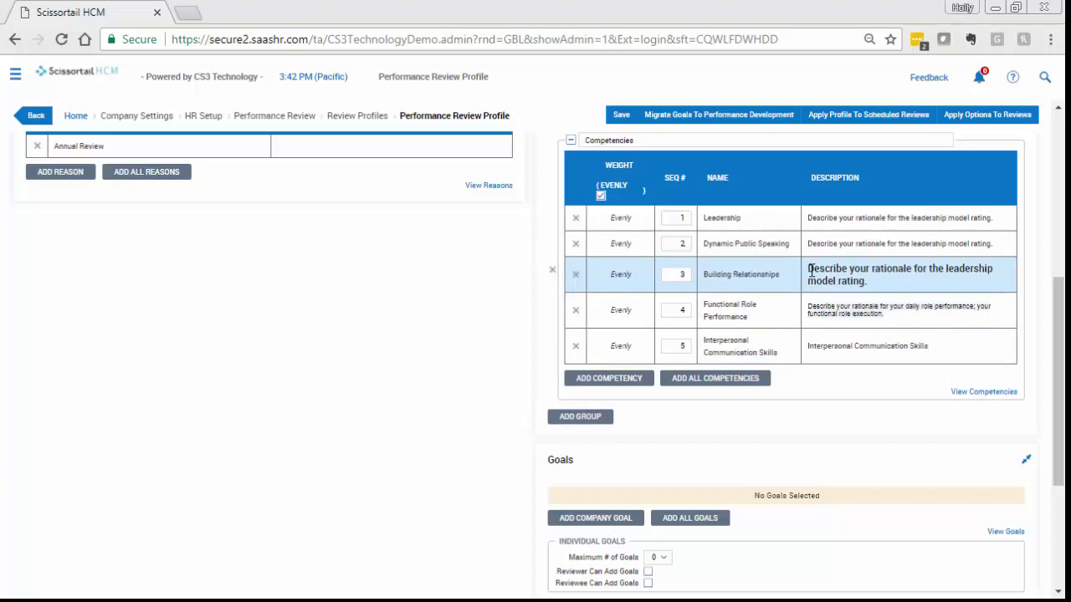
triple_click(858, 275)
left_click(894, 289)
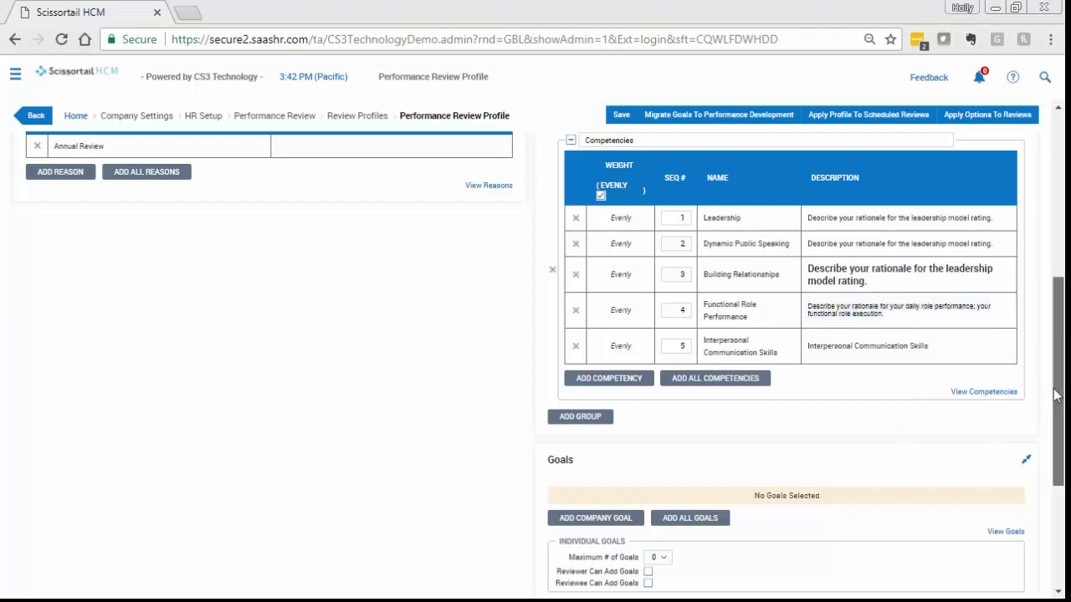
Add all company goals to the profile with even weighting, and allow both reviewer and reviewee to add individual goals
left_click_drag(1059, 397, 1054, 471)
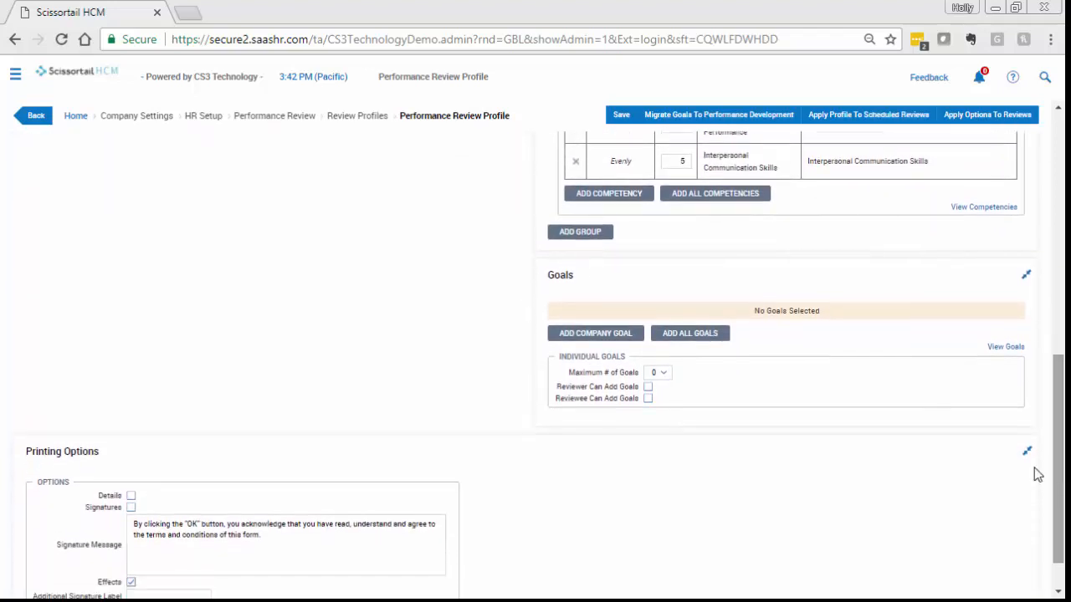
left_click(676, 338)
left_click(684, 383)
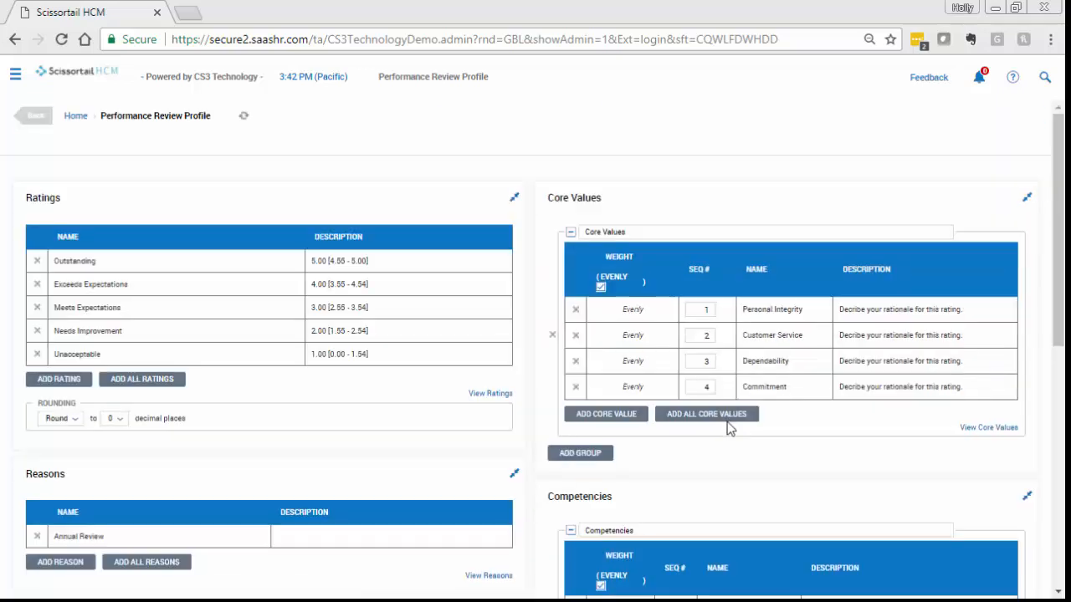
left_click_drag(1061, 251, 1053, 540)
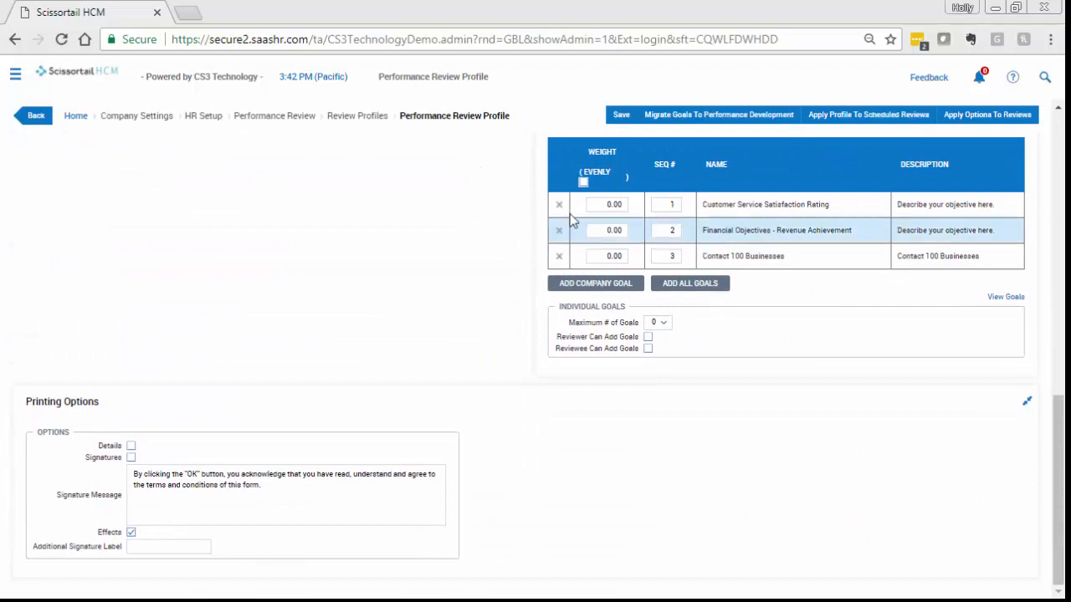
left_click(583, 182)
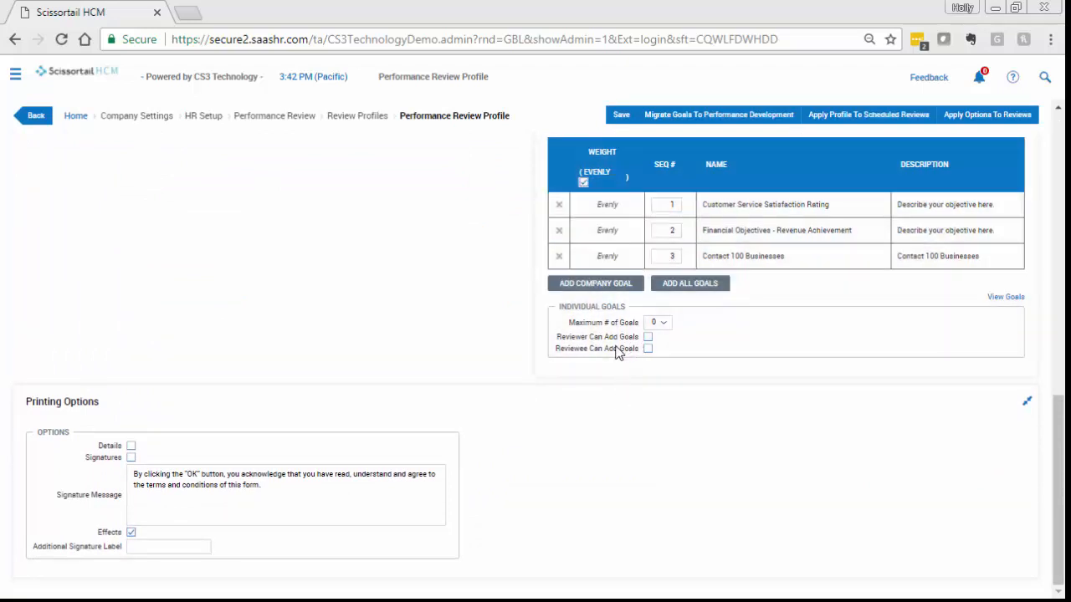
left_click(648, 338)
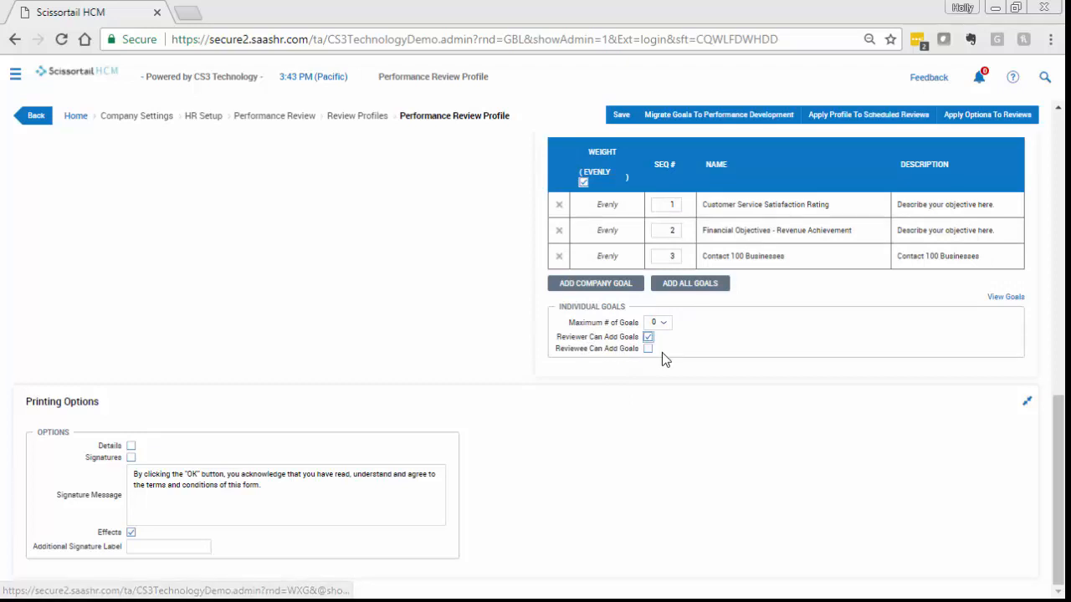
left_click(648, 350)
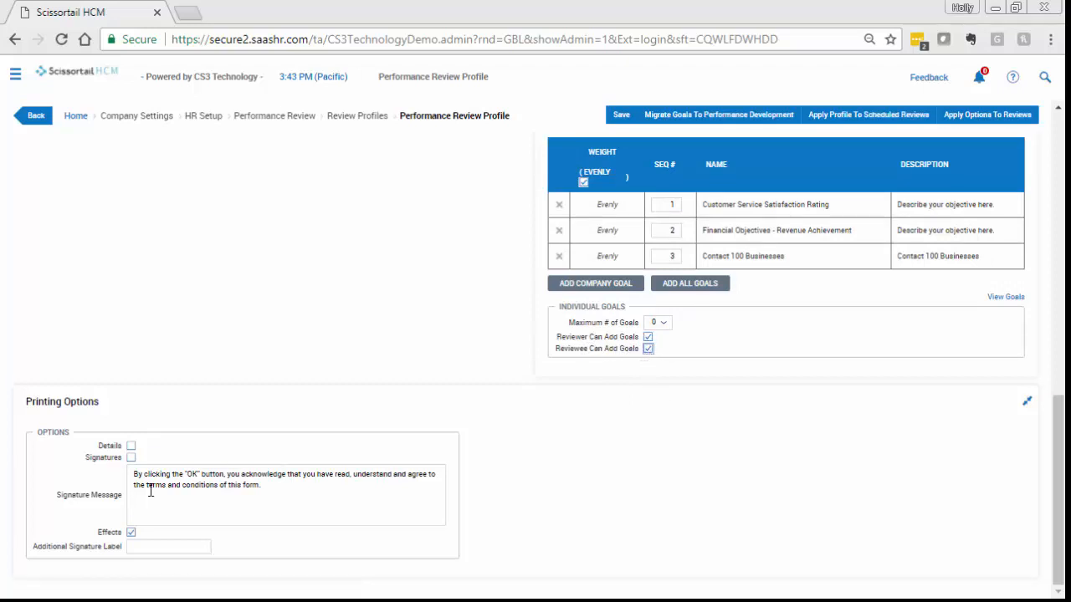
Enable Details and Signatures in the profile's printing options and save the profile
left_click(131, 446)
left_click(131, 458)
left_click_drag(1060, 548, 1060, 251)
left_click(620, 114)
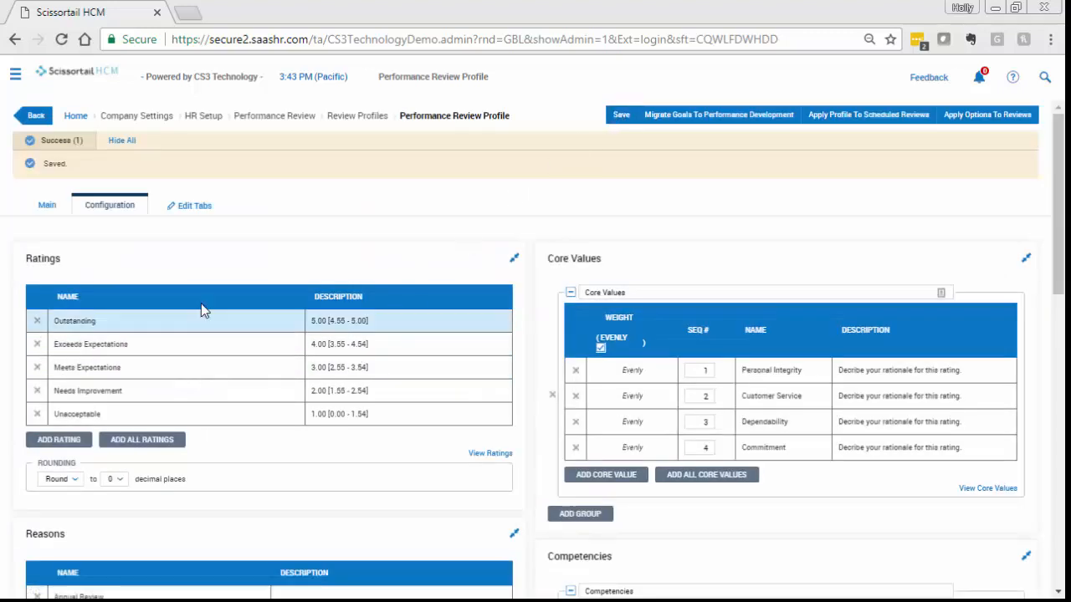
Reopen the Annual Review profile from the review profiles list and apply it to all scheduled reviews
left_click(28, 120)
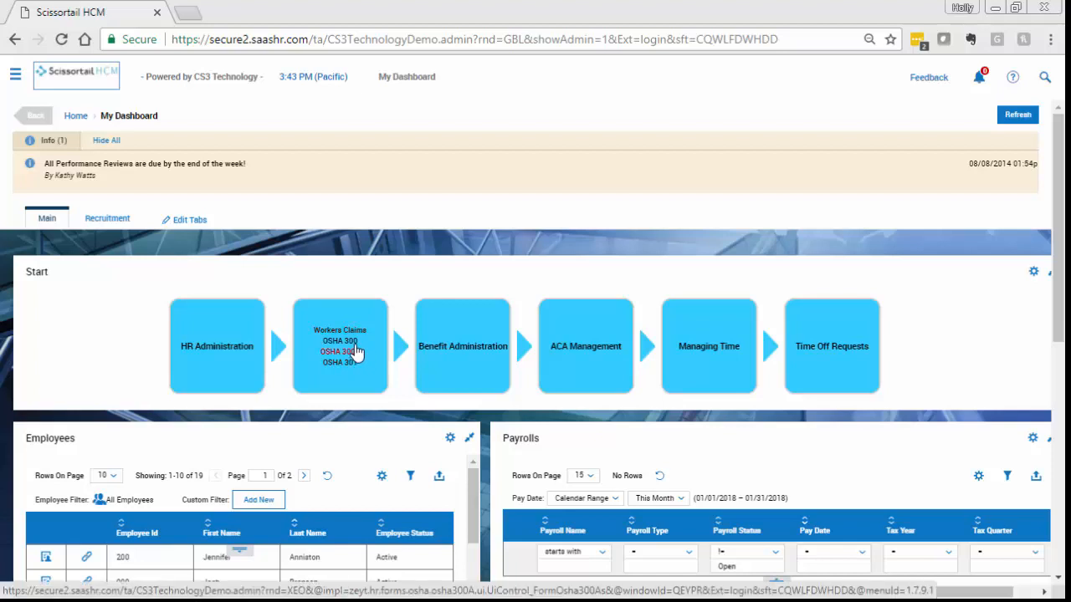
left_click(15, 77)
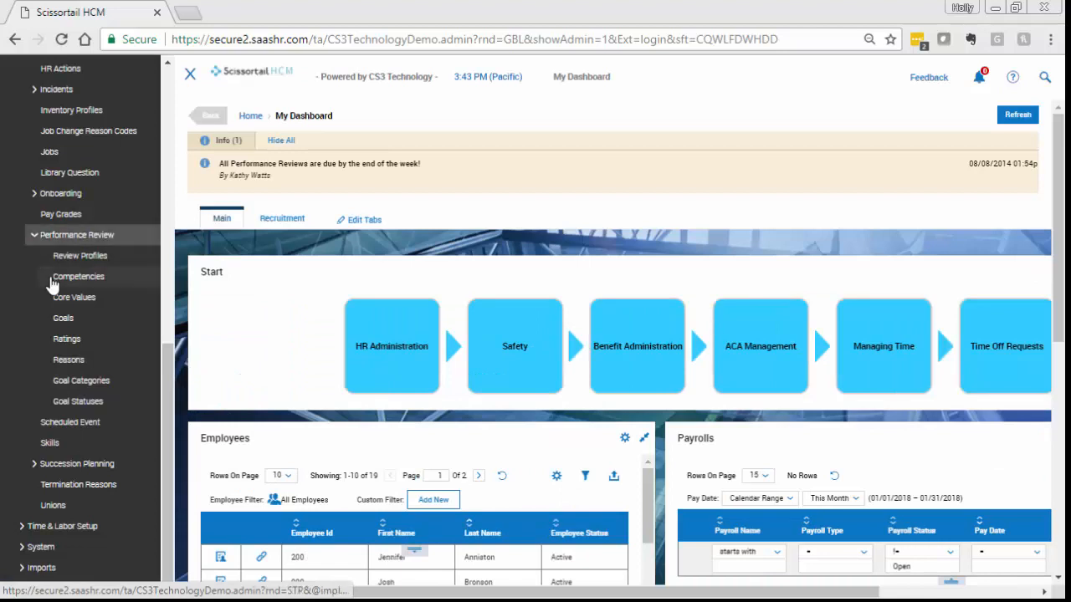
left_click(75, 263)
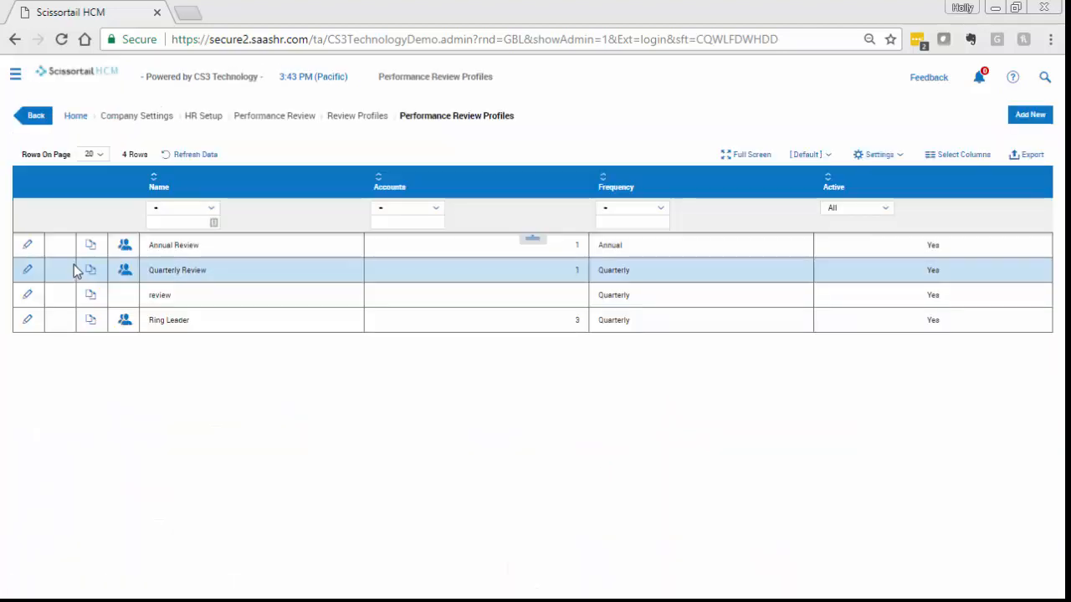
left_click(50, 248)
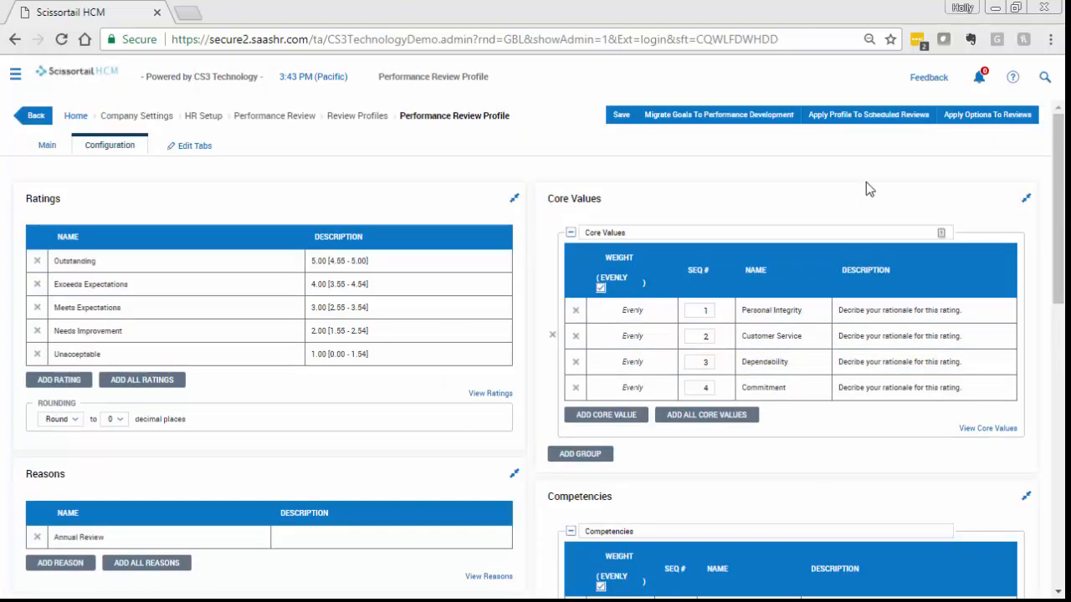
left_click(866, 122)
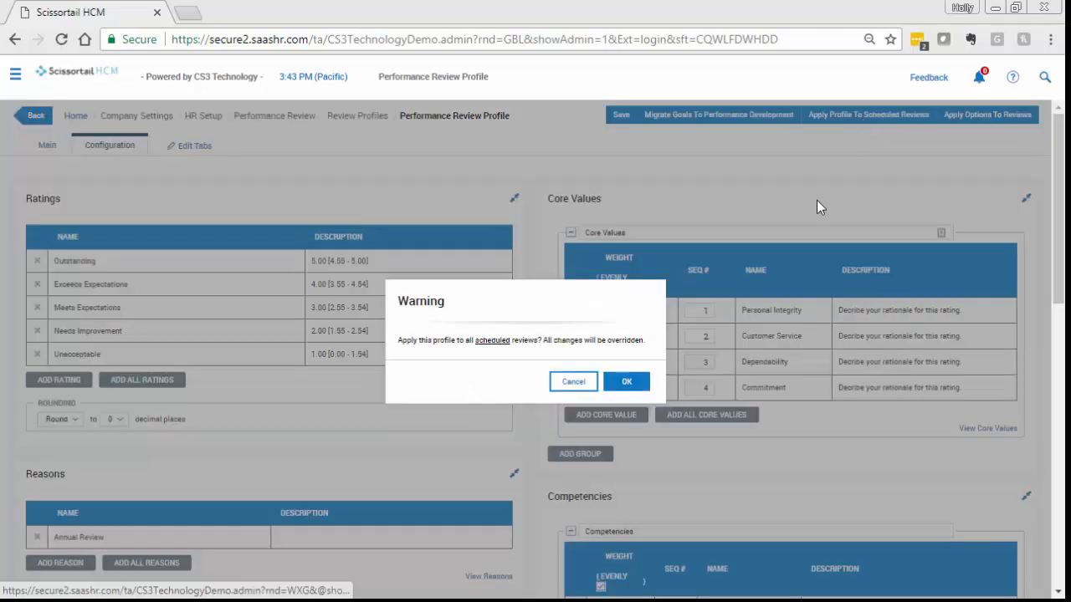
left_click(622, 382)
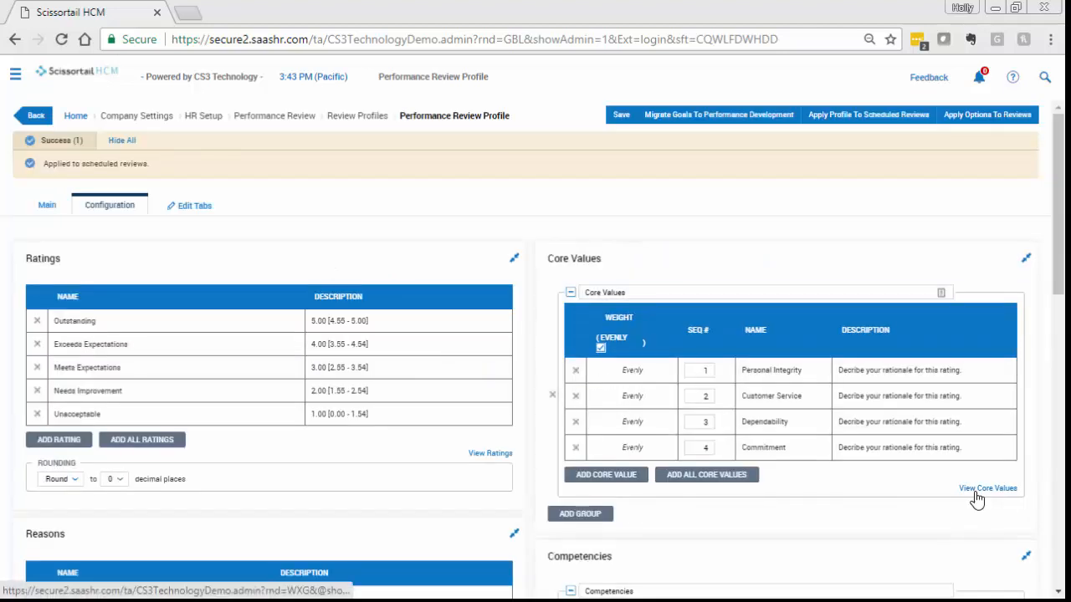
Open the second listed employee's record from Employee Information and show its HR details
left_click(15, 76)
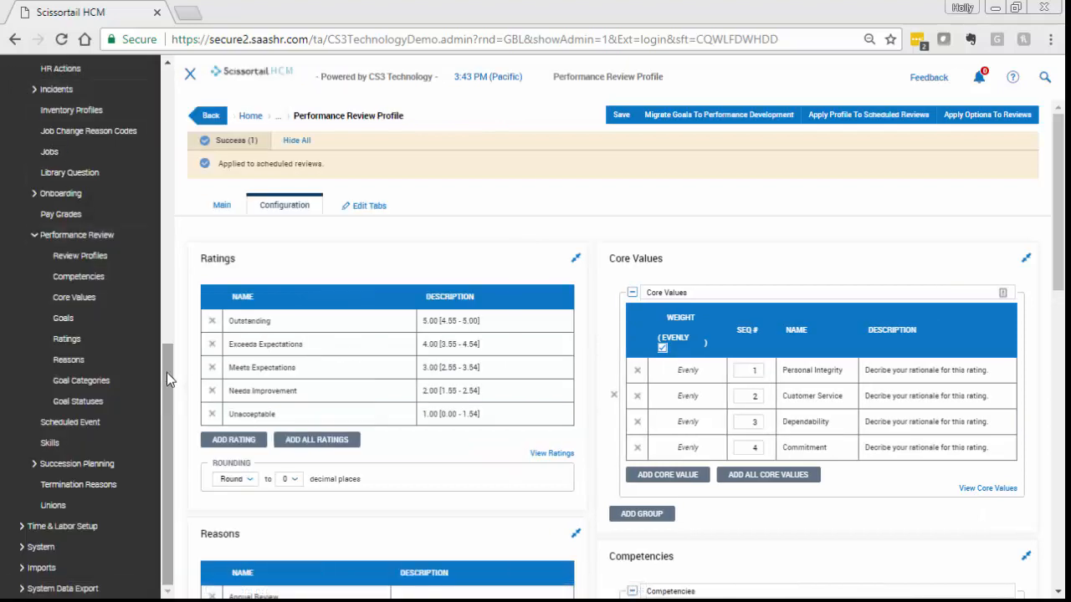
left_click_drag(167, 373, 161, 81)
left_click(57, 193)
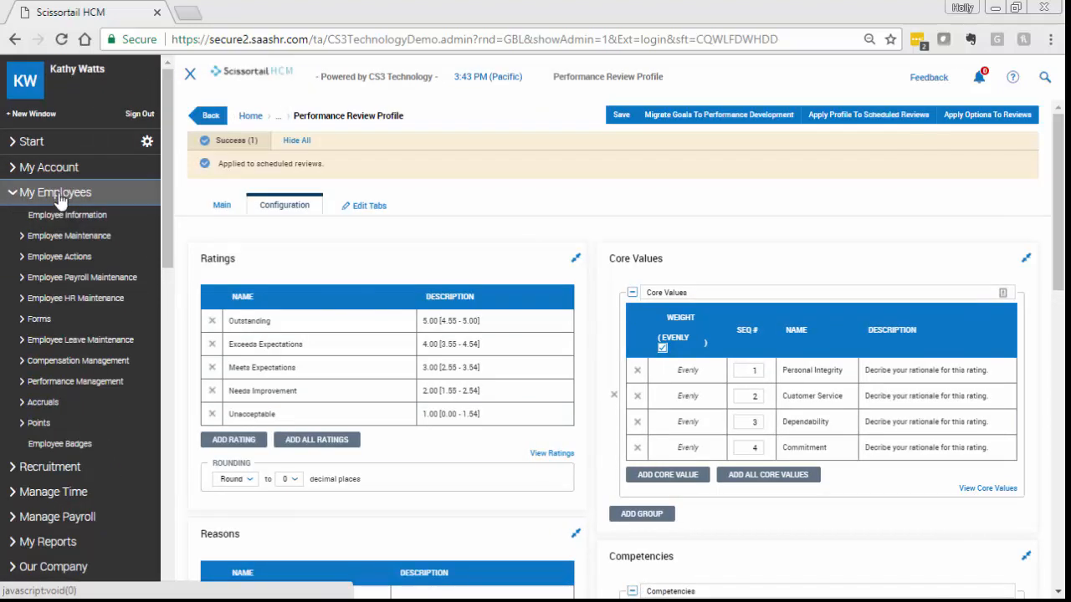
left_click(64, 217)
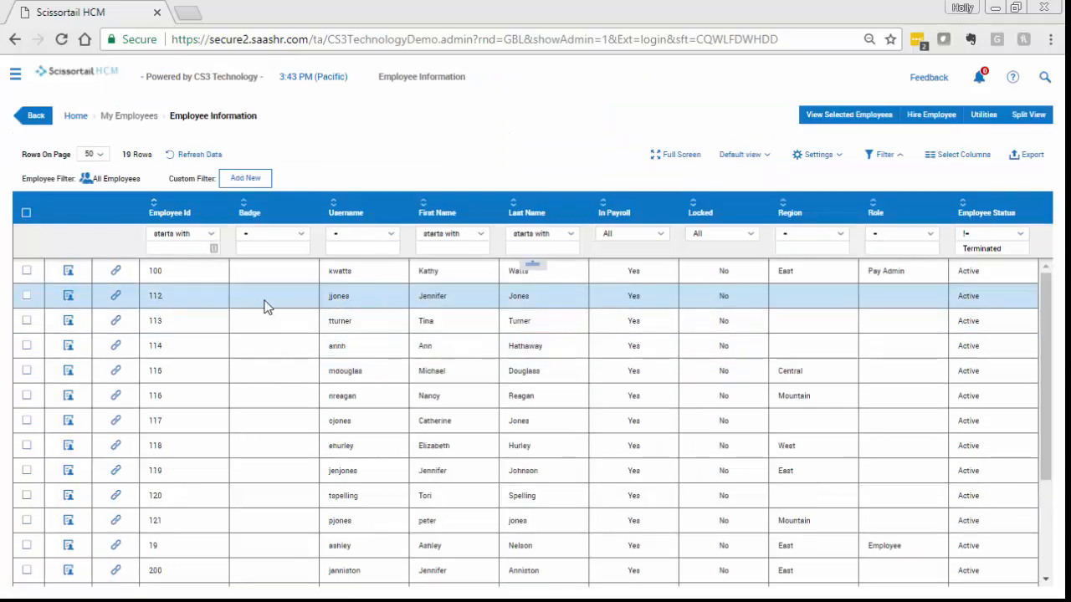
left_click(68, 300)
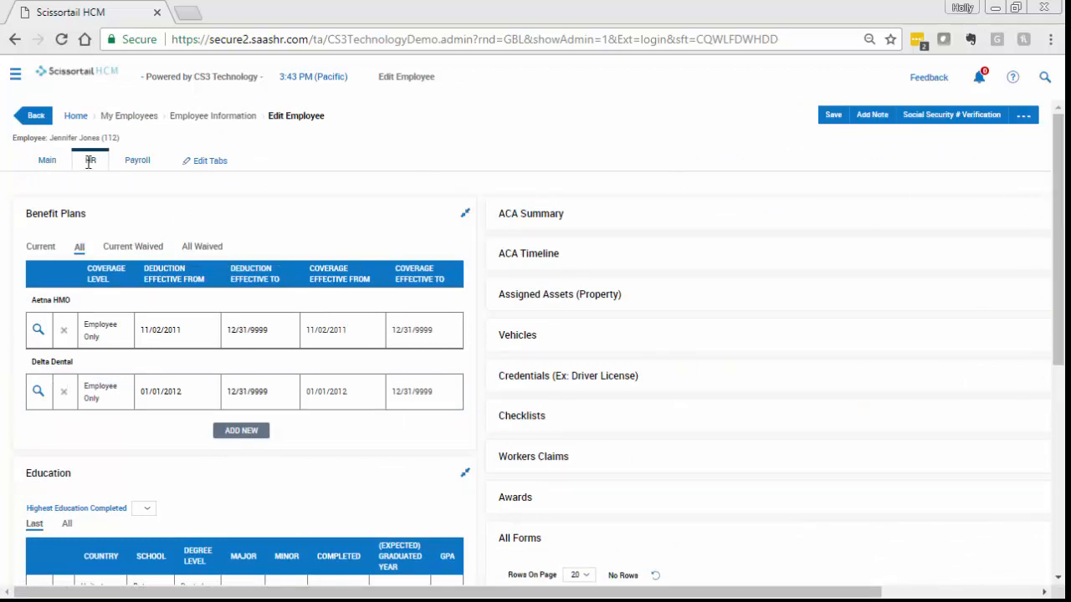
Add a new performance review for the employee with Annual Review as the reason, save it, and initiate it
left_click_drag(1058, 173, 1045, 390)
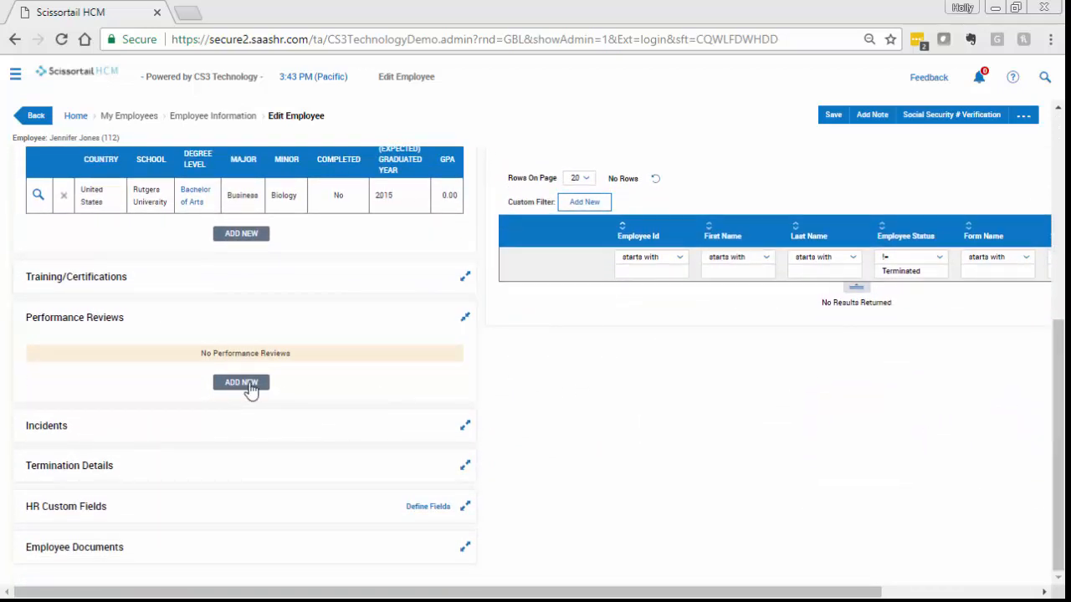
left_click(242, 383)
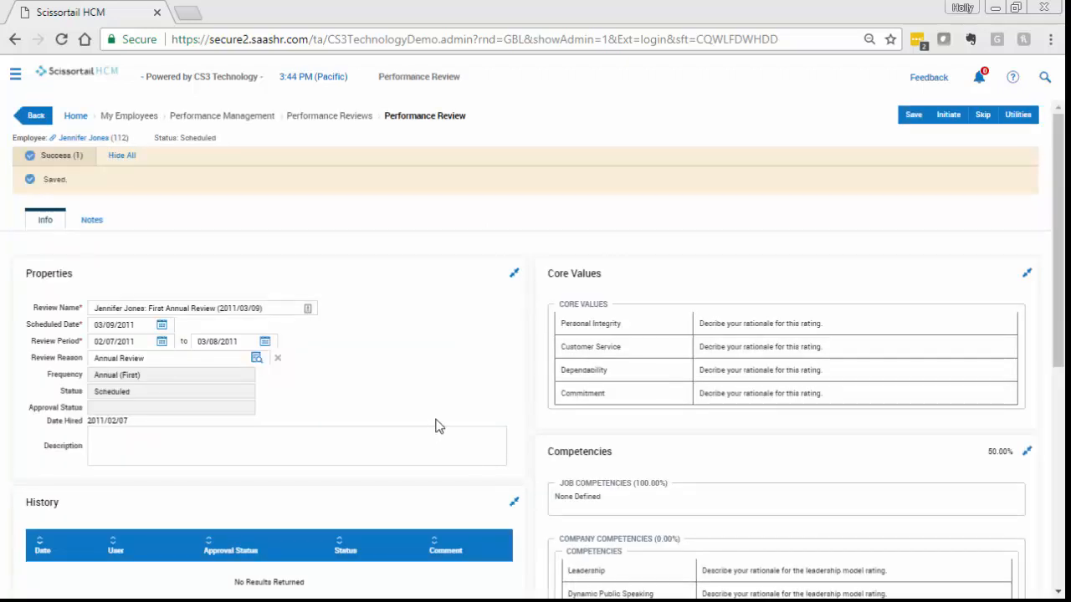
mouse_move(1059, 241)
left_mouse_down()
mouse_move(1064, 454)
mouse_move(1056, 234)
left_mouse_up()
left_click(948, 114)
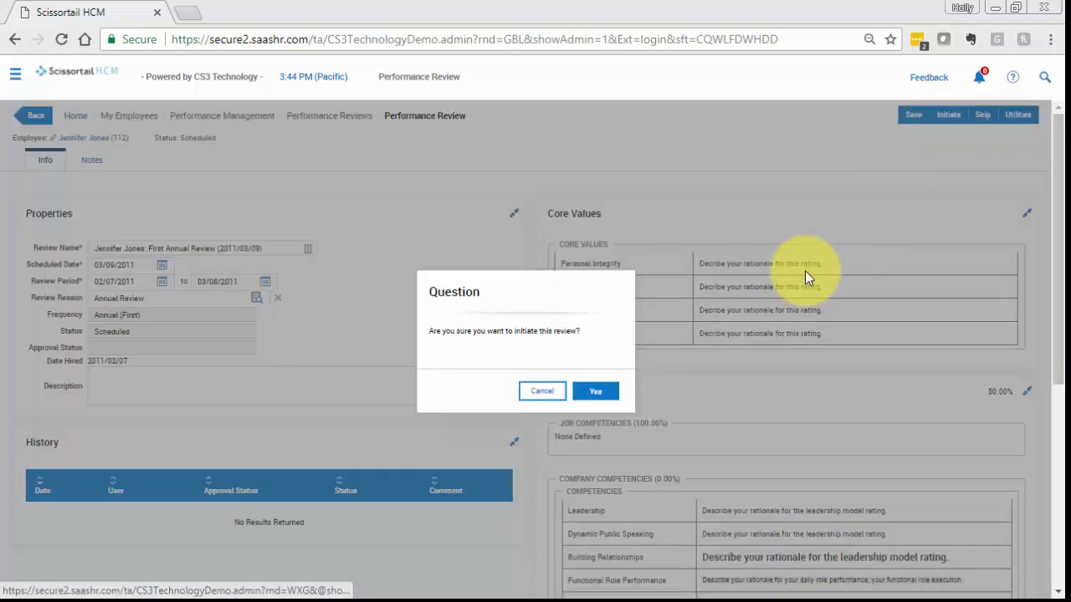
left_click(589, 395)
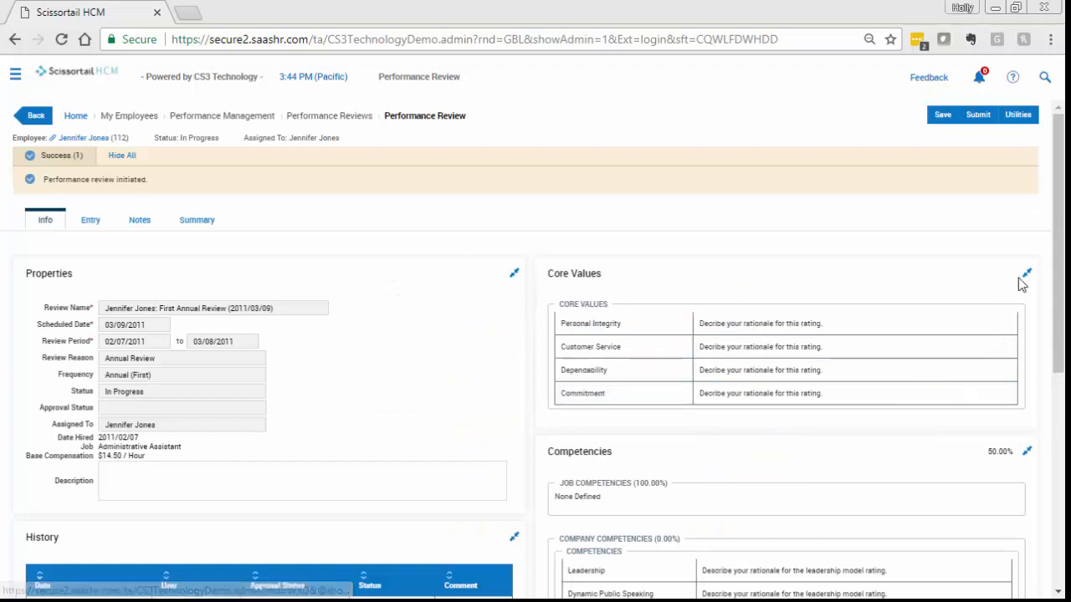